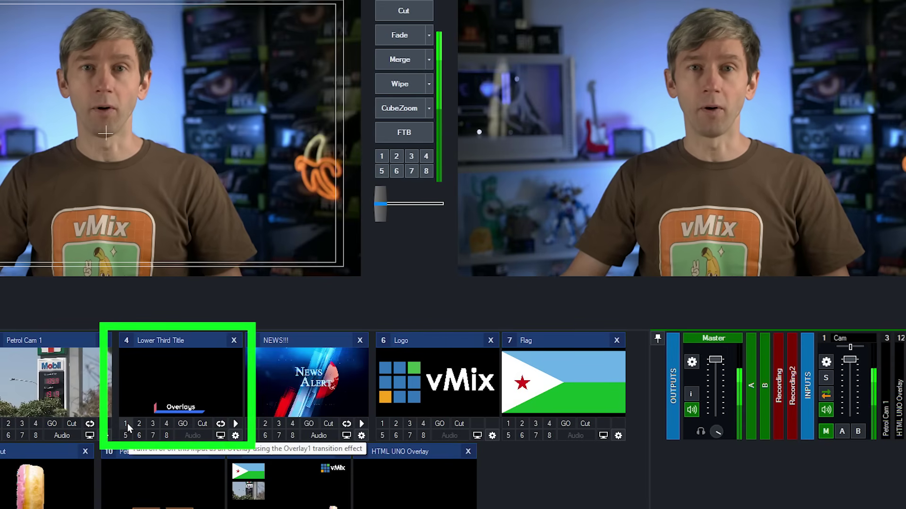
Air the 'Overlays' lower third from the Lower Third Title input on overlay channel 1.
click(126, 424)
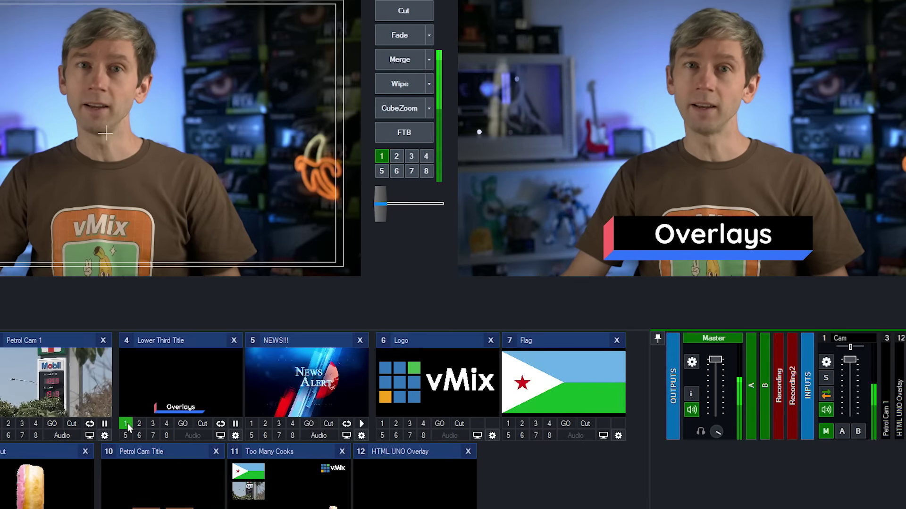
click(126, 423)
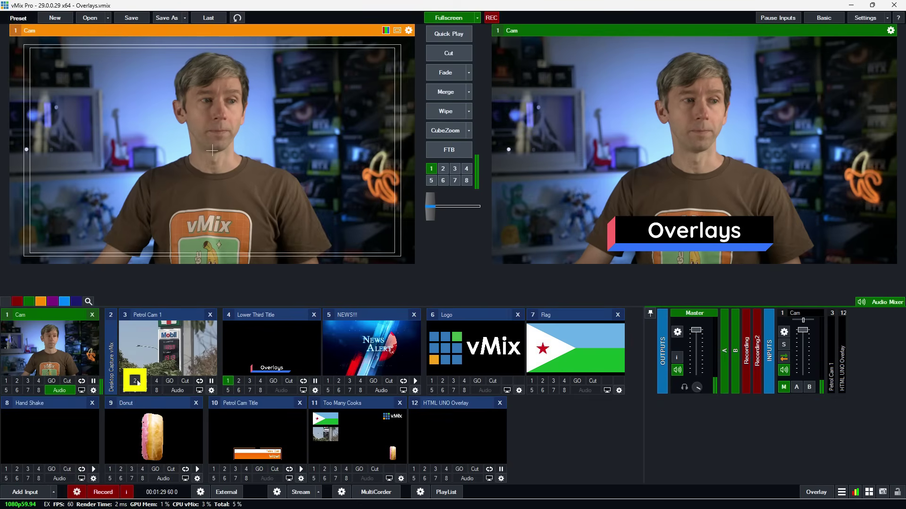
click(136, 381)
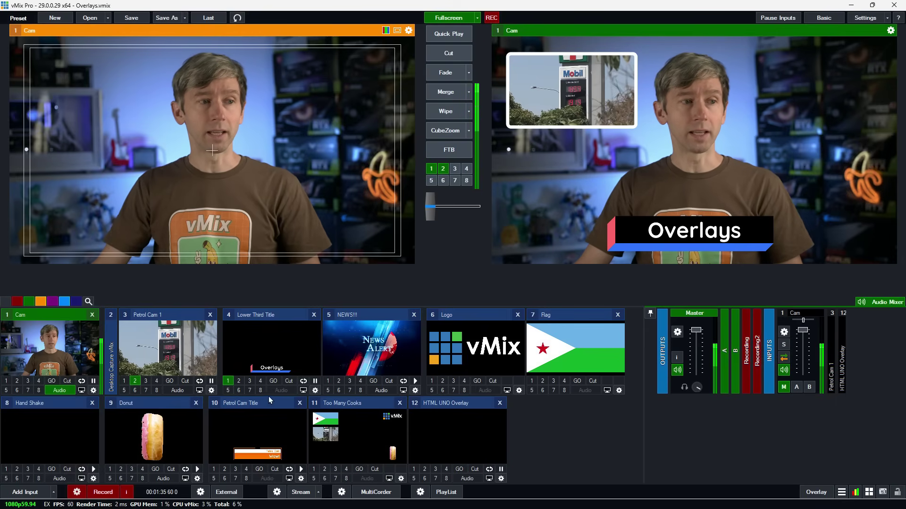
click(134, 380)
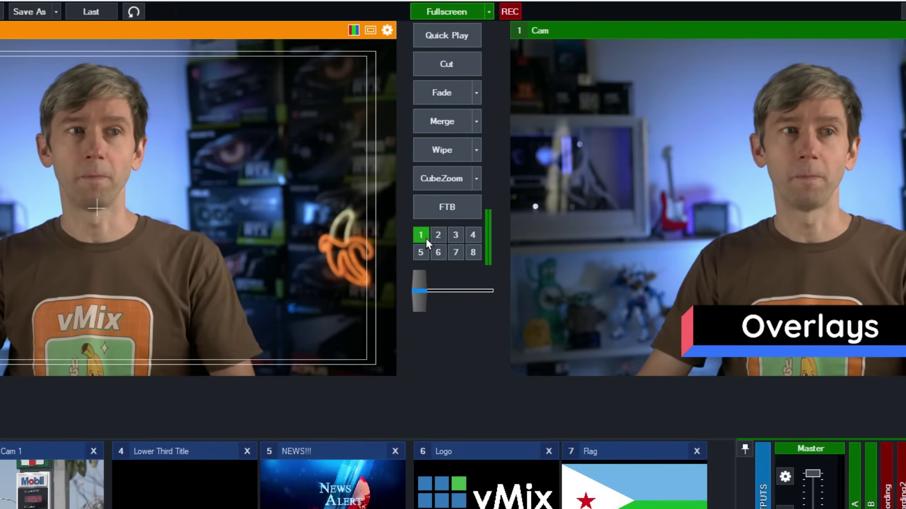
Switch overlay 1 off on the Lower Third Title input, leaving the Cam shot on air.
click(426, 238)
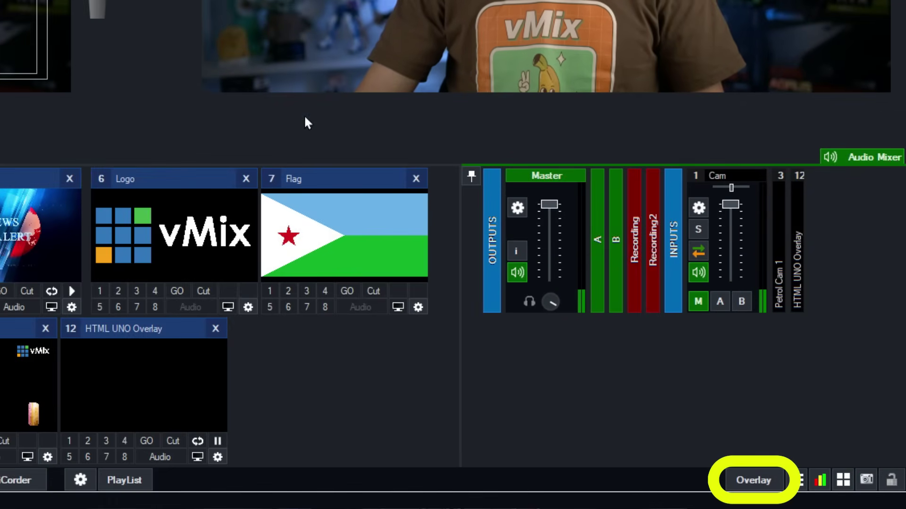
Open the Overlay Settings dialog for overlay 1 (Fullscreen, Cut, 500 ms).
click(754, 477)
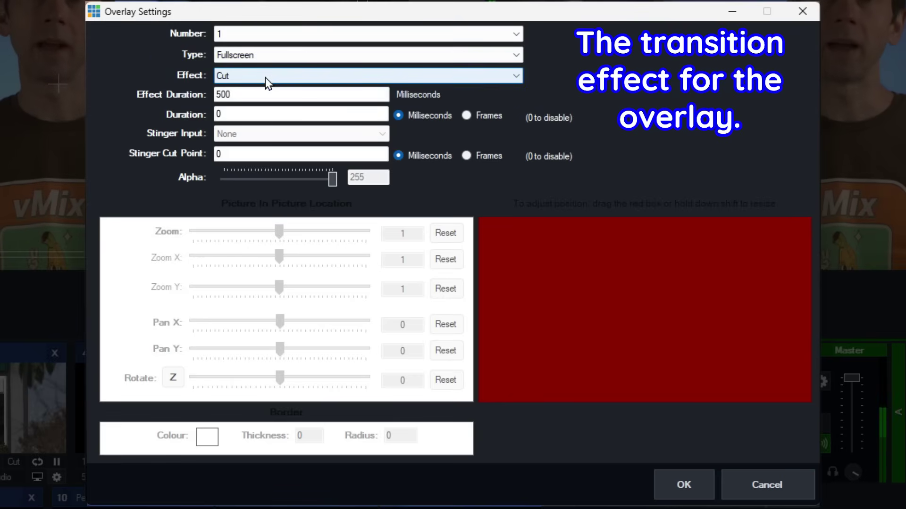
Set overlay 1's effect duration to 2000 ms, keeping the Cut effect.
click(265, 78)
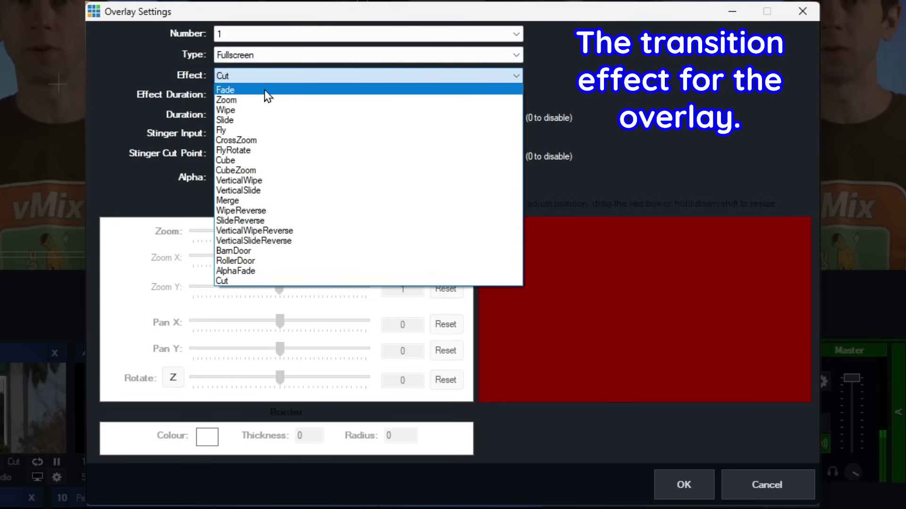
click(265, 89)
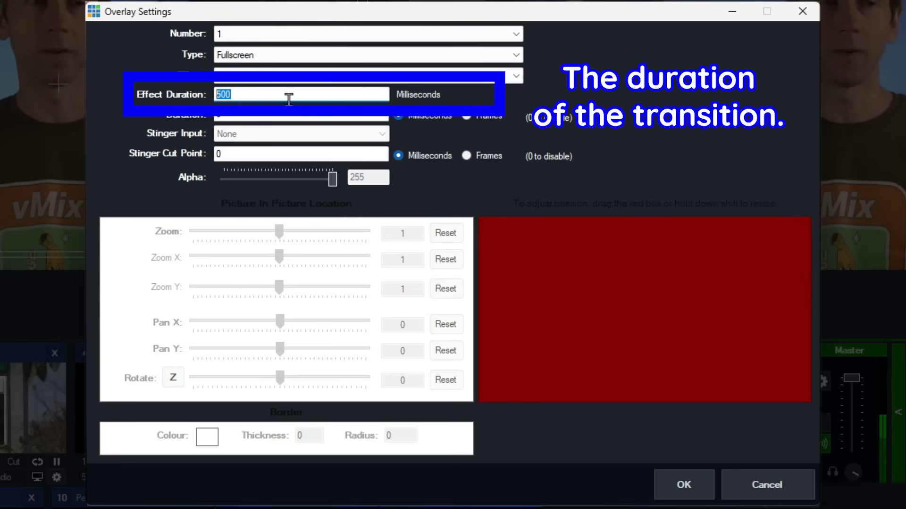
text(000)
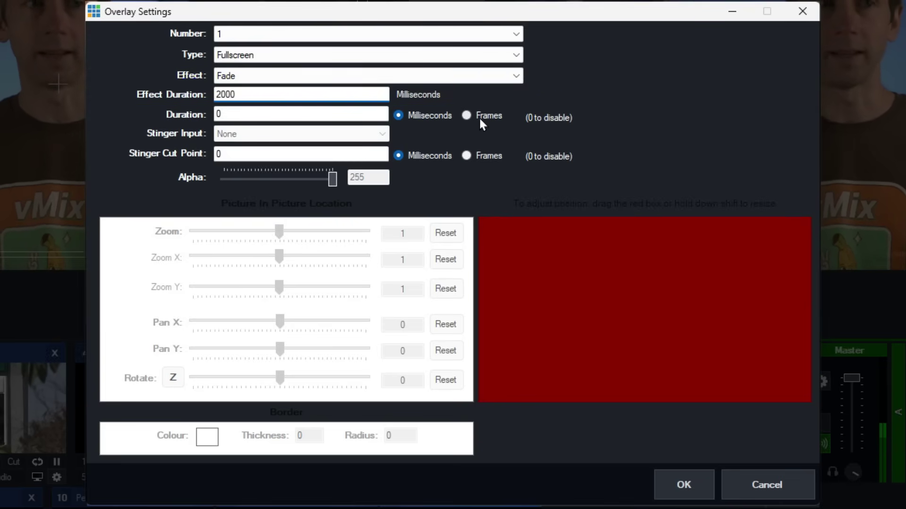
click(259, 75)
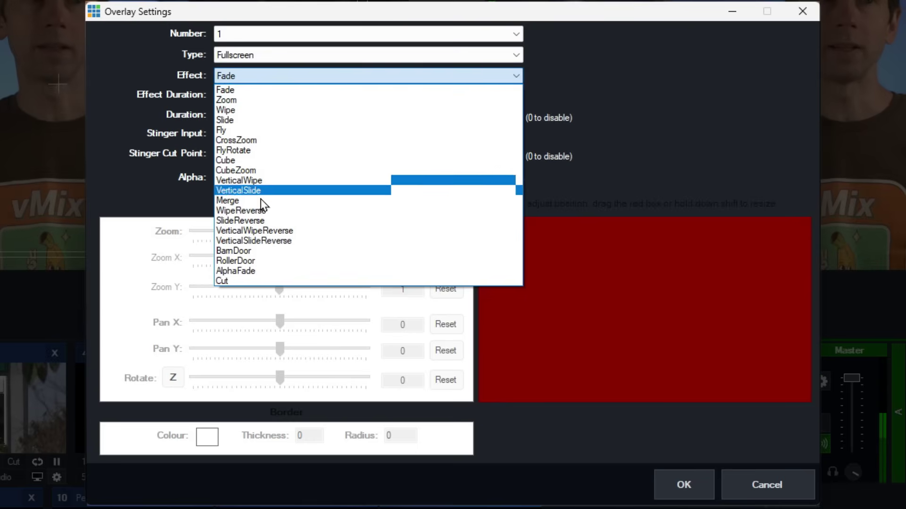
click(249, 282)
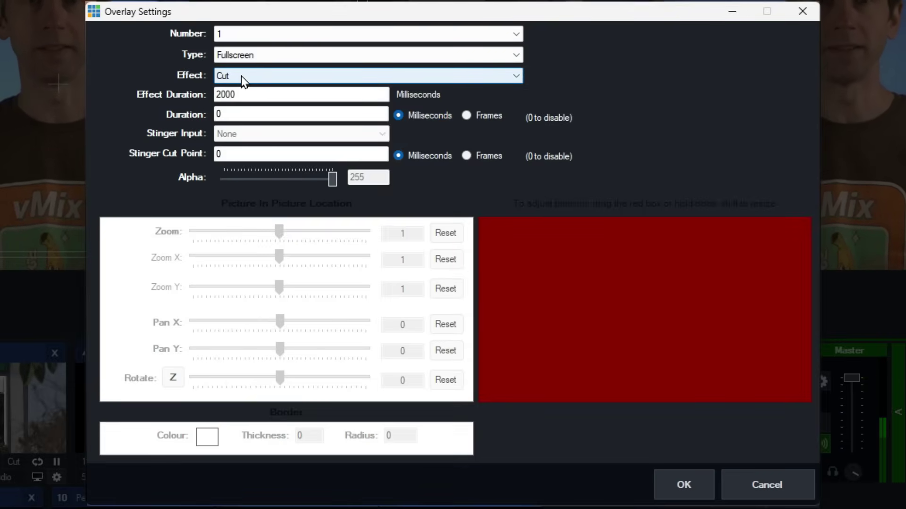
Set overlay 1's auto-off Duration to 3000 milliseconds.
click(265, 94)
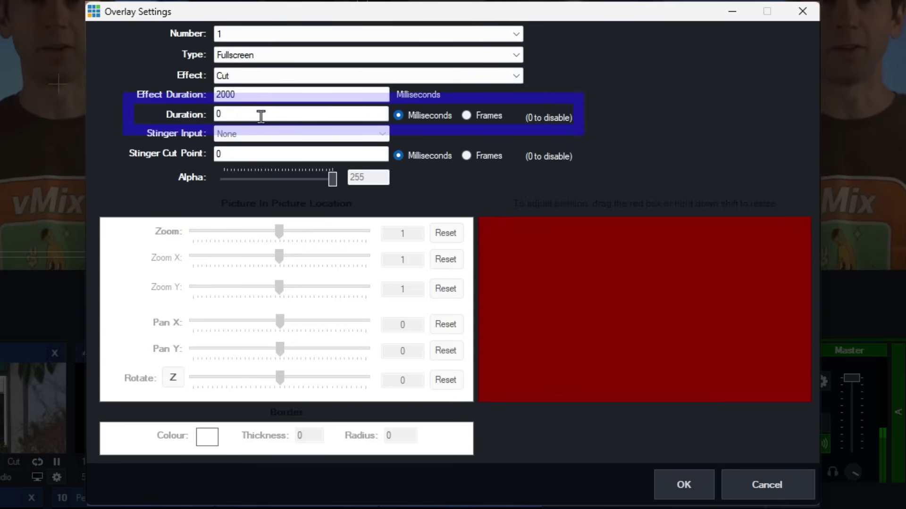
double_click(220, 114)
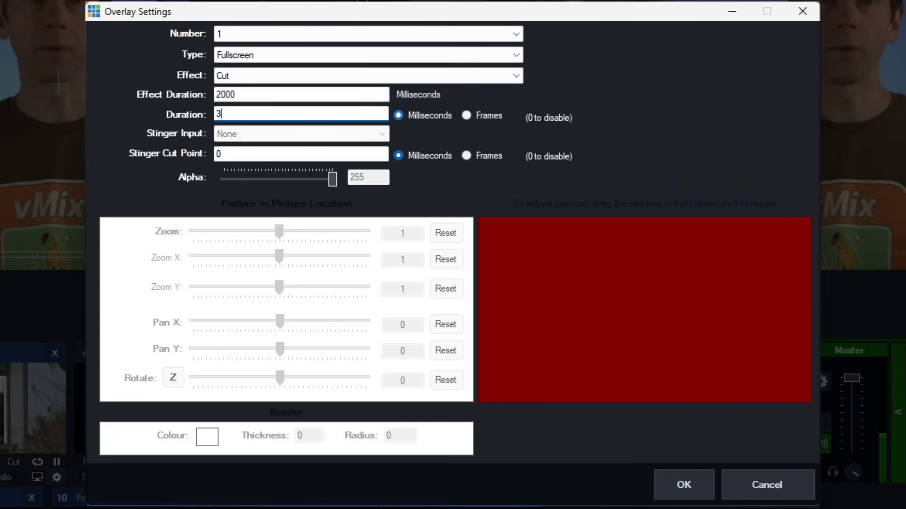
text(000)
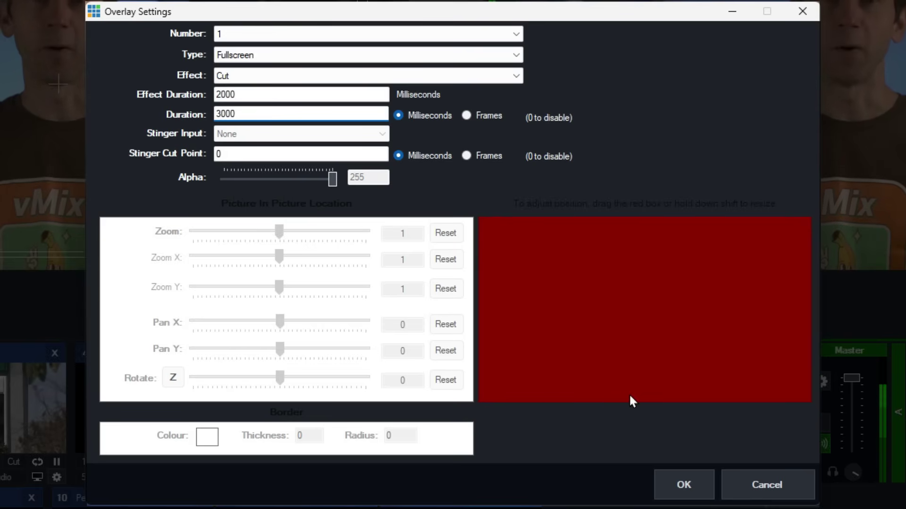
Apply the overlay settings and play the Lower Third Title on overlay 1 until it auto-clears.
click(693, 477)
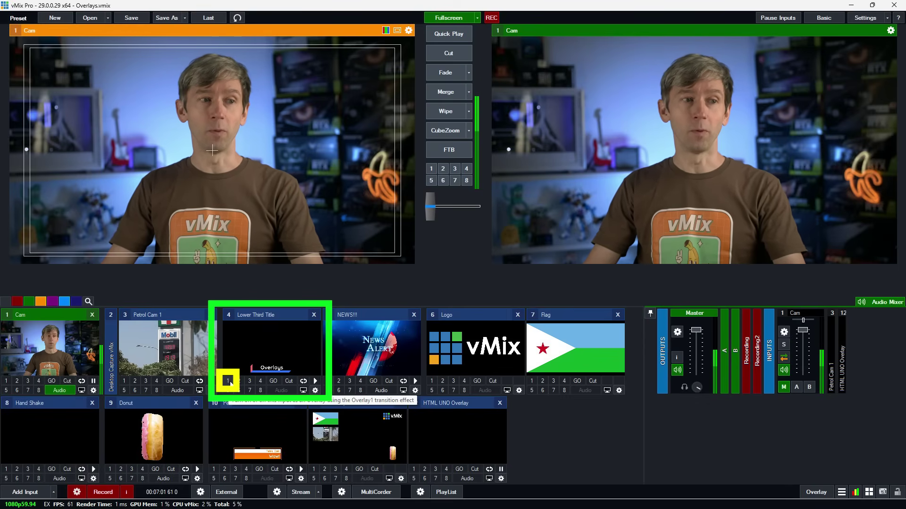
click(228, 381)
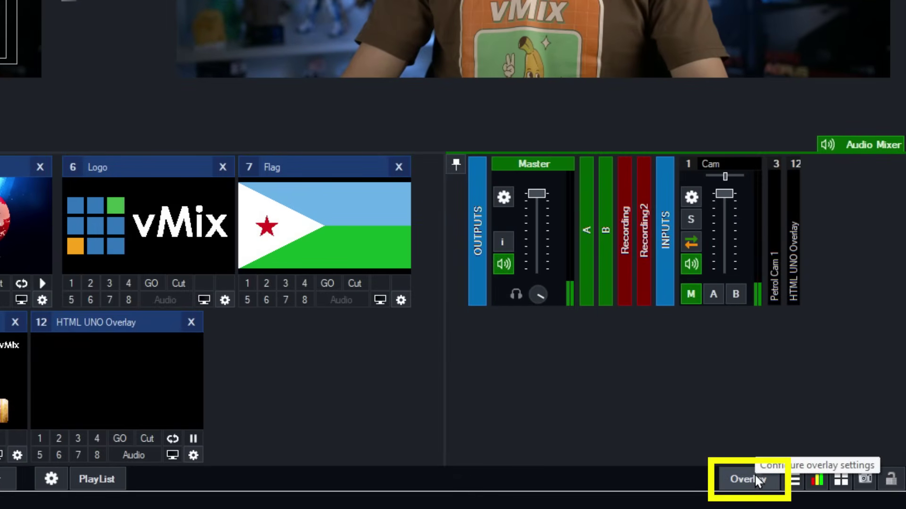
Open Overlay Settings for overlay 2, showing its PictureInPicture type with a 300 ms Fade.
click(755, 476)
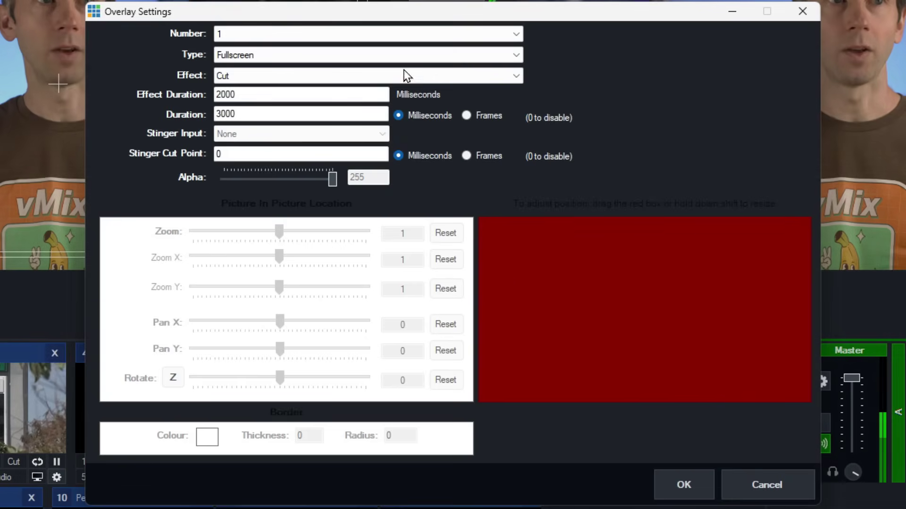
click(345, 34)
click(275, 58)
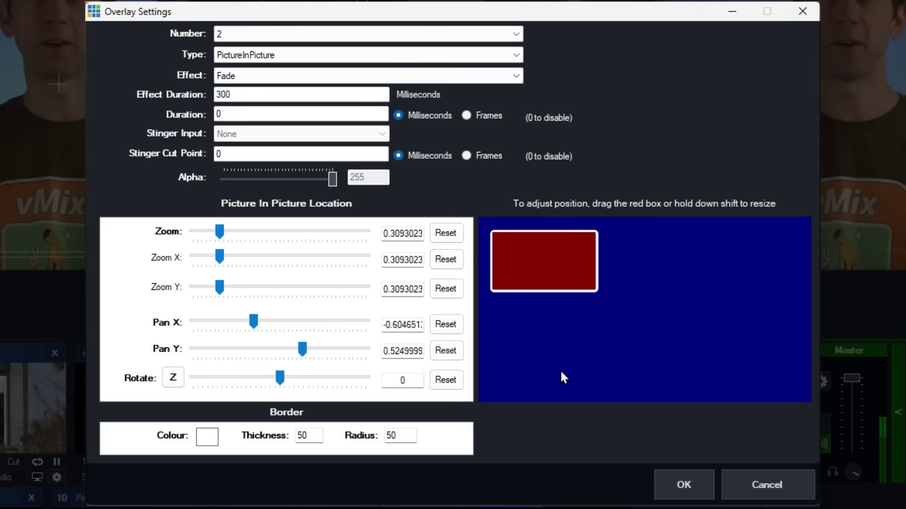
click(247, 33)
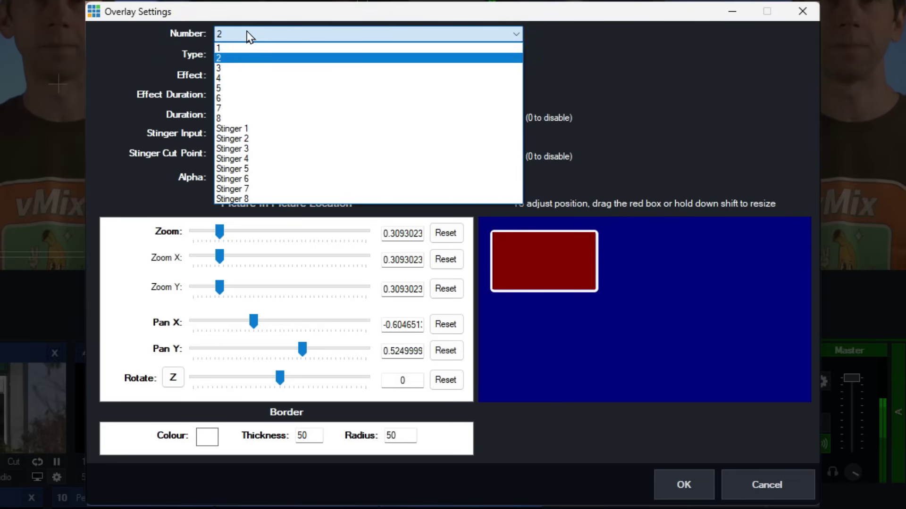
Switch to overlay 3 and make it a PictureInPicture overlay.
click(236, 67)
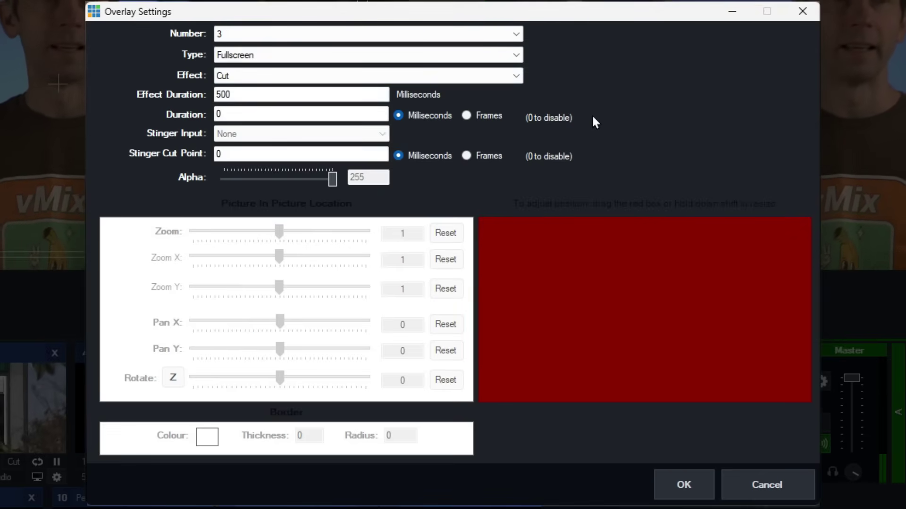
click(287, 55)
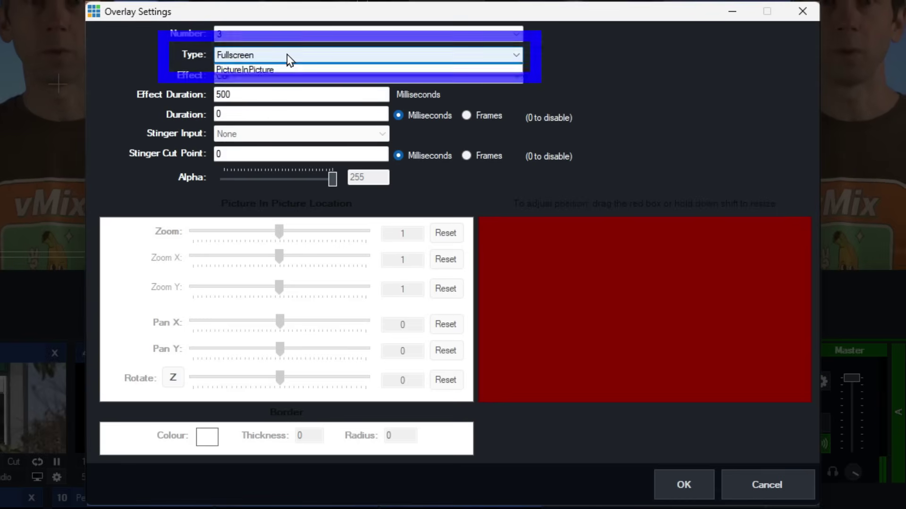
click(282, 80)
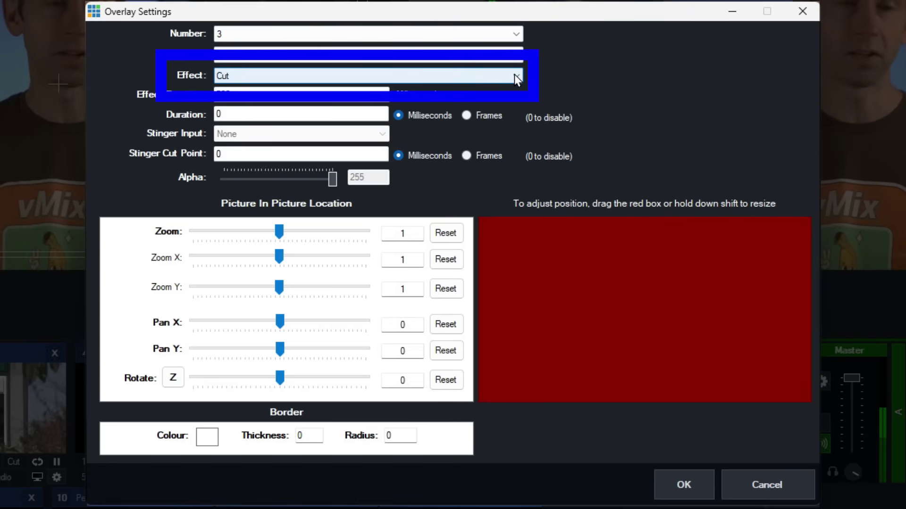
Give overlay 3 a 1000 ms Fade transition and shrink its PiP box to zoom 0.79075.
click(339, 80)
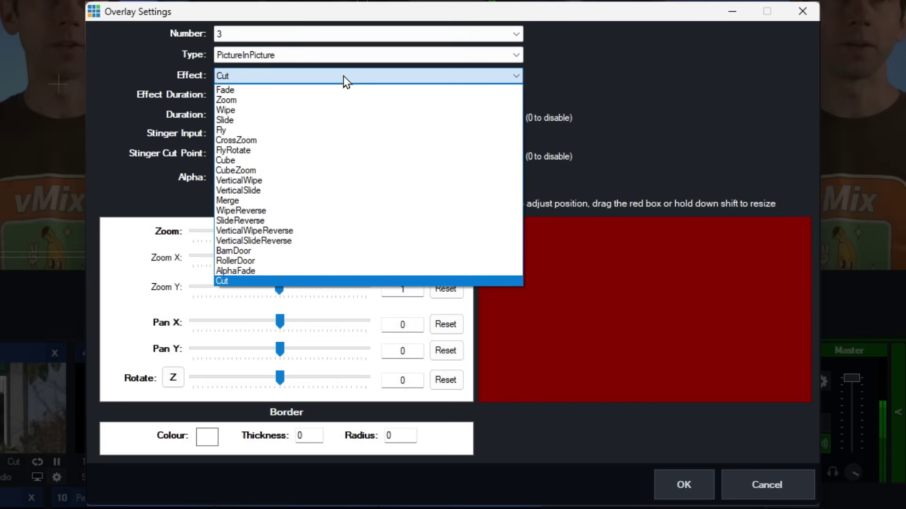
click(240, 91)
drag(267, 95, 203, 96)
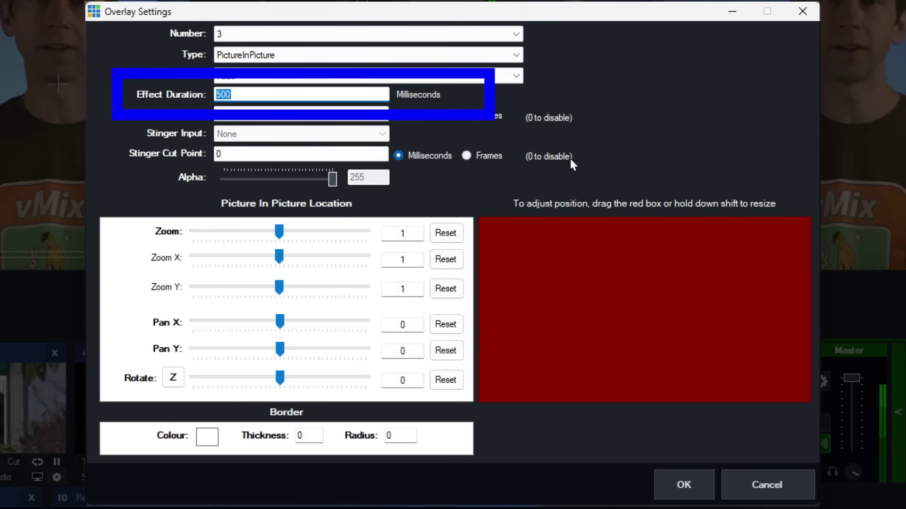
text(1000)
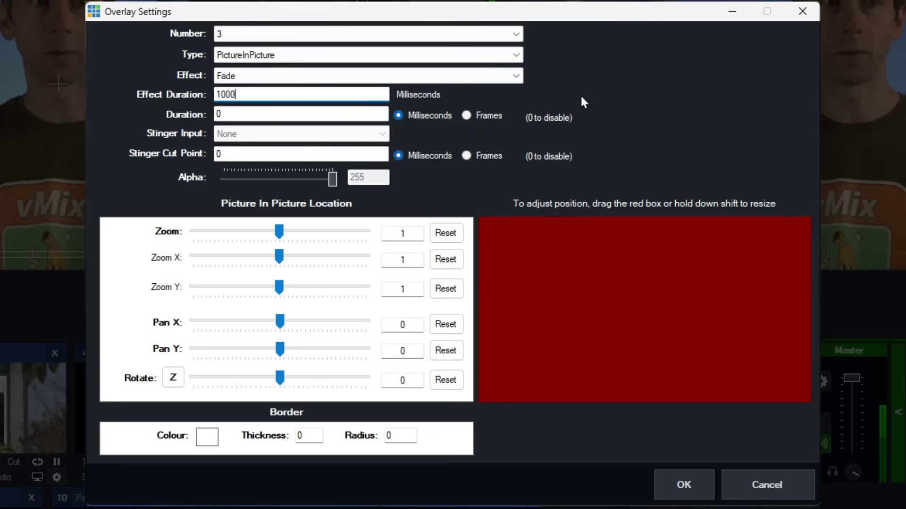
key(Tab)
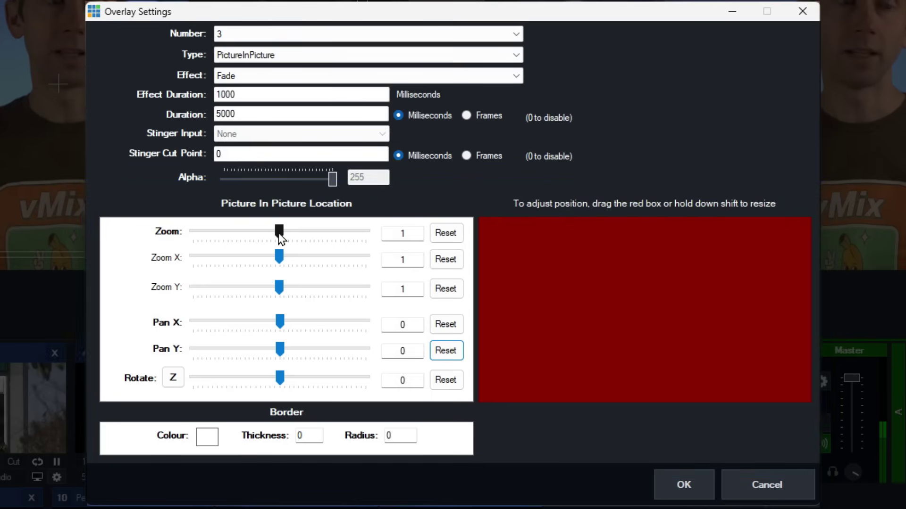
drag(281, 237, 262, 255)
Shrink overlay 3's PiP box to zoom 0.3721454 and move it bottom-right (Pan X 0.5277, Y -0.5157).
drag(278, 324, 275, 350)
click(172, 379)
click(173, 380)
click(171, 381)
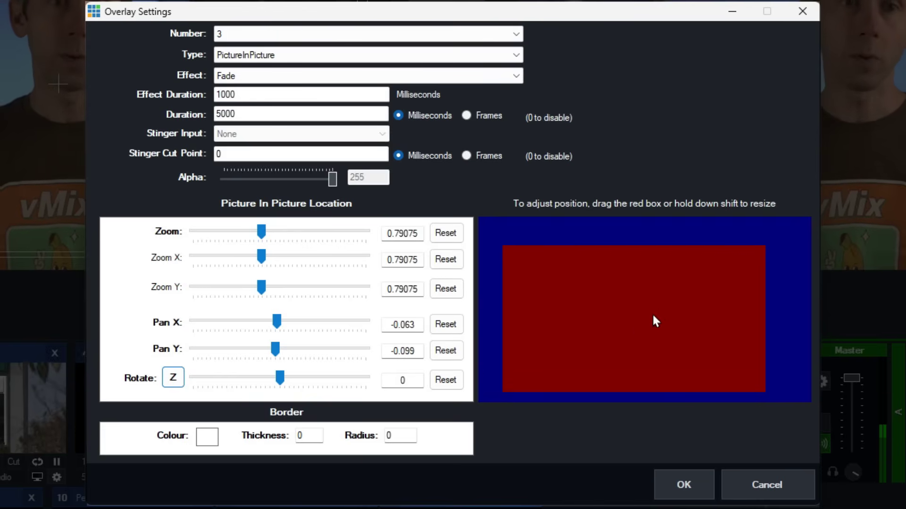
mouse_move(673, 282)
mouse_down()
mouse_move(655, 294)
mouse_move(681, 276)
mouse_move(665, 276)
mouse_move(683, 283)
mouse_move(674, 284)
mouse_up()
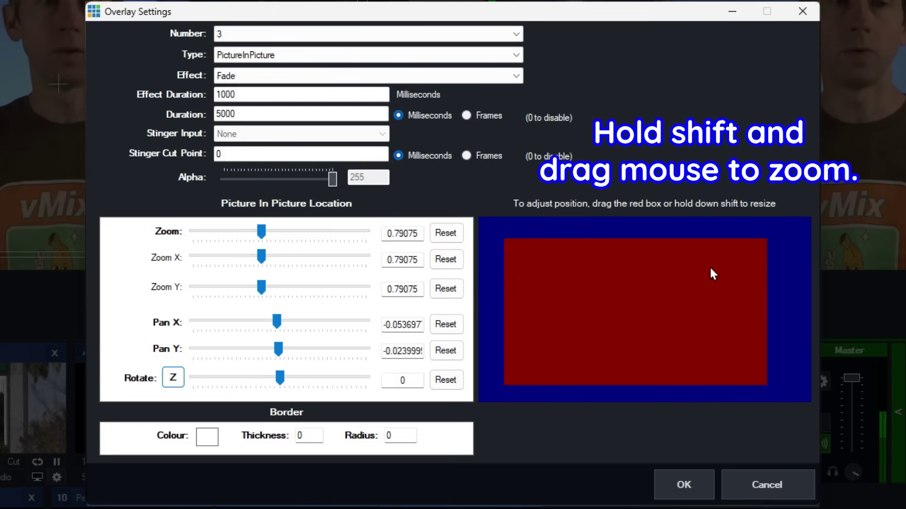
drag(712, 266, 573, 321)
drag(632, 323, 728, 368)
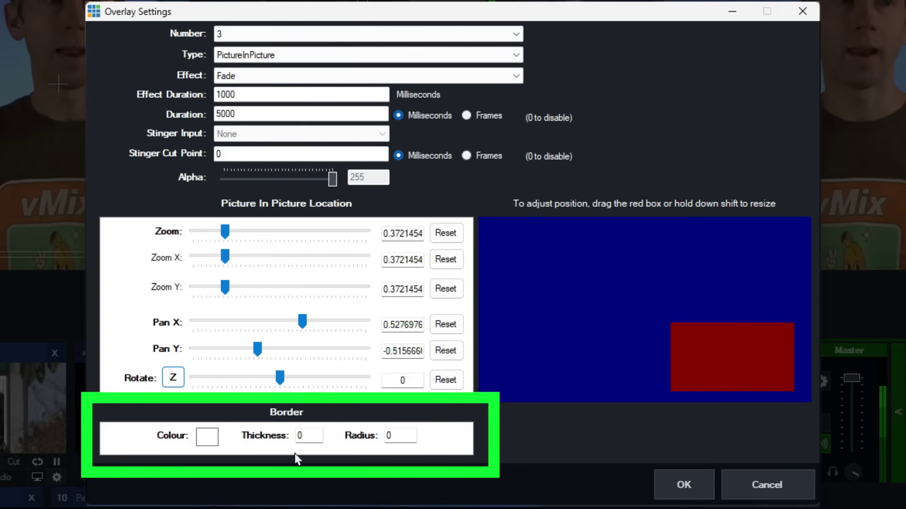
Give the PiP box a lime green (80FF00) border with thickness 50.
click(207, 438)
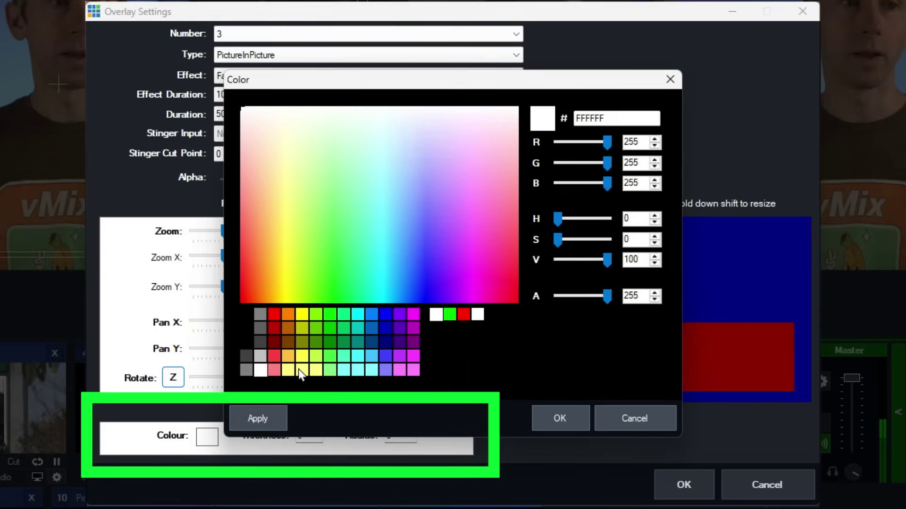
click(318, 318)
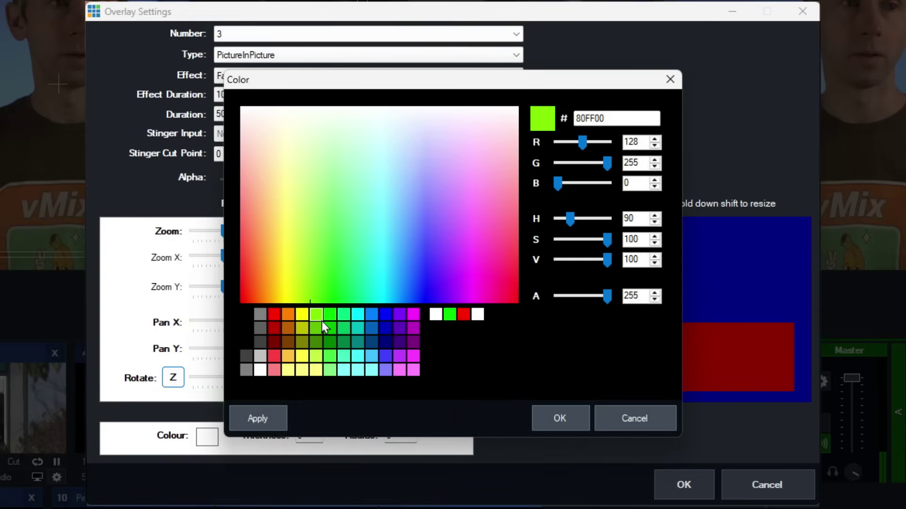
click(538, 420)
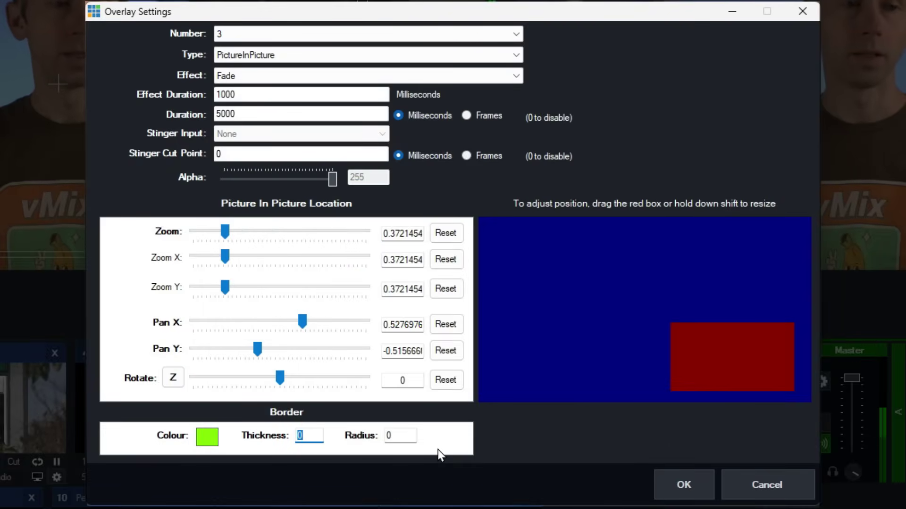
text(50)
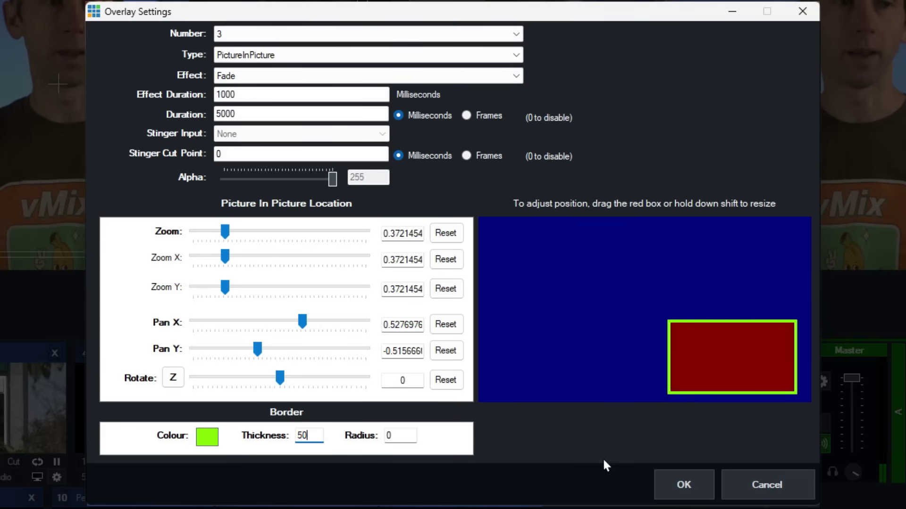
Apply the overlay 3 settings and show NEWS!!! on the output as overlay 3.
click(702, 490)
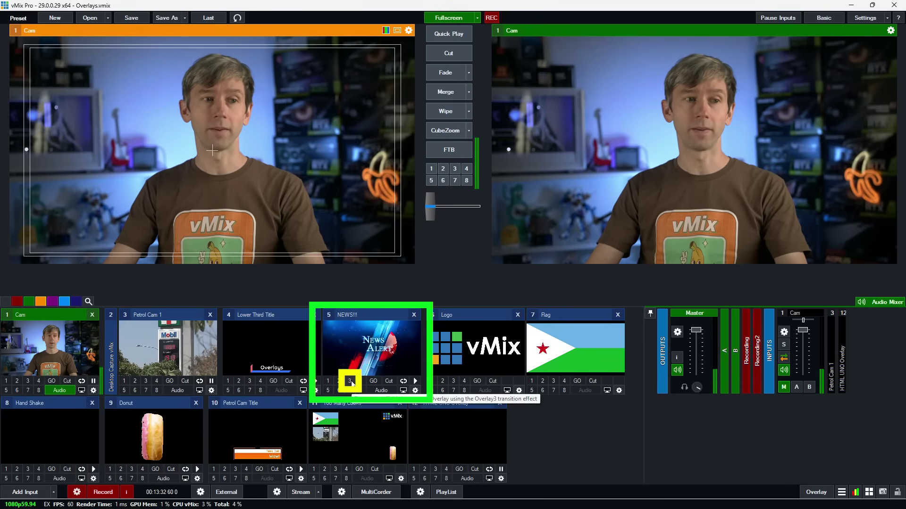
click(350, 381)
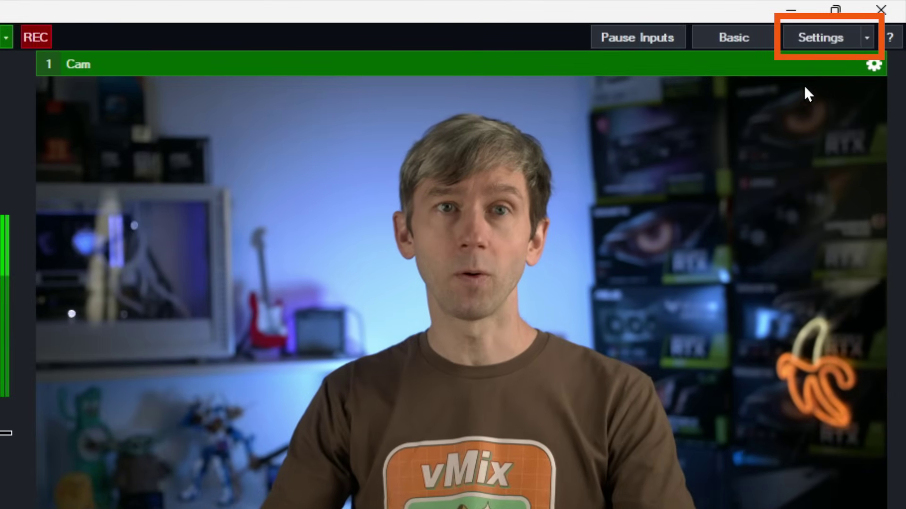
In Settings > Shortcuts, add a new shortcut and assign it the Space key.
click(811, 40)
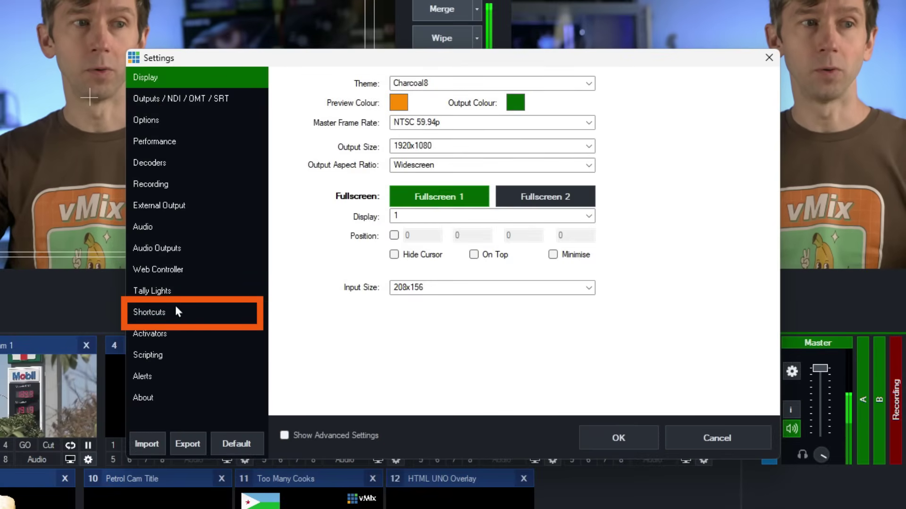
click(177, 309)
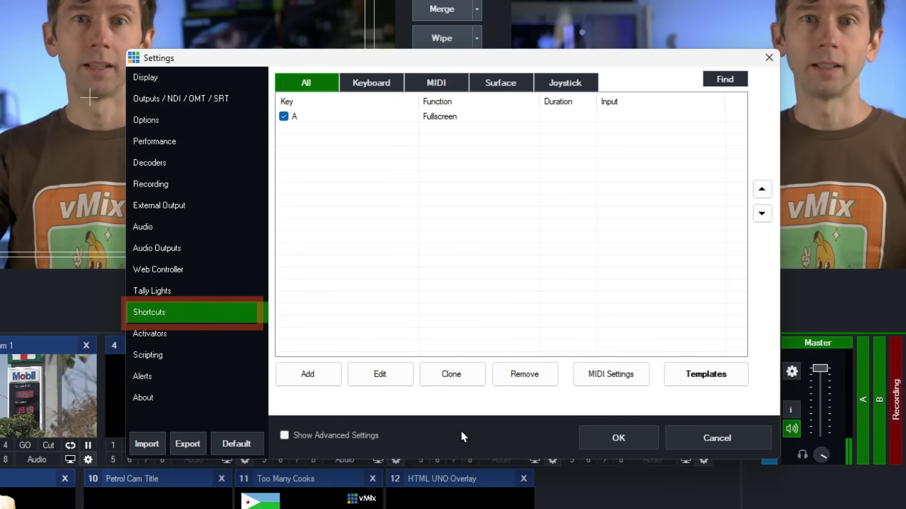
click(329, 381)
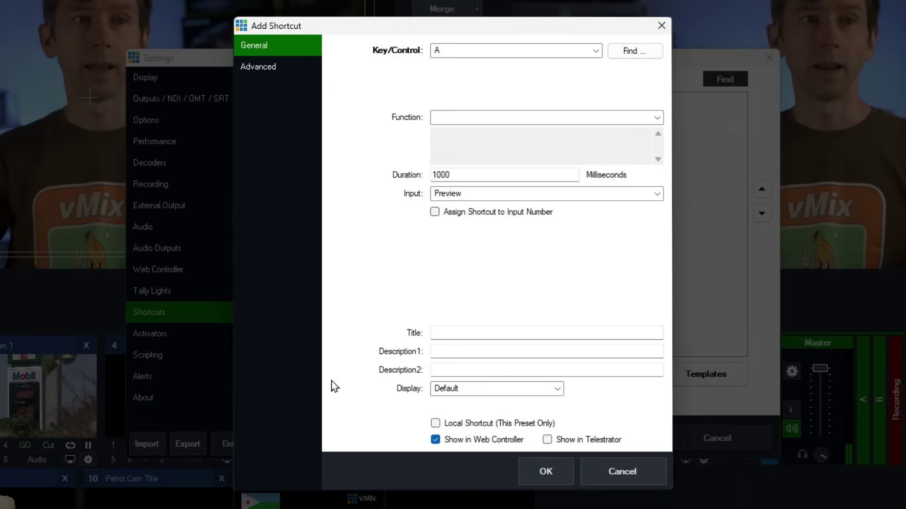
click(628, 52)
key(space)
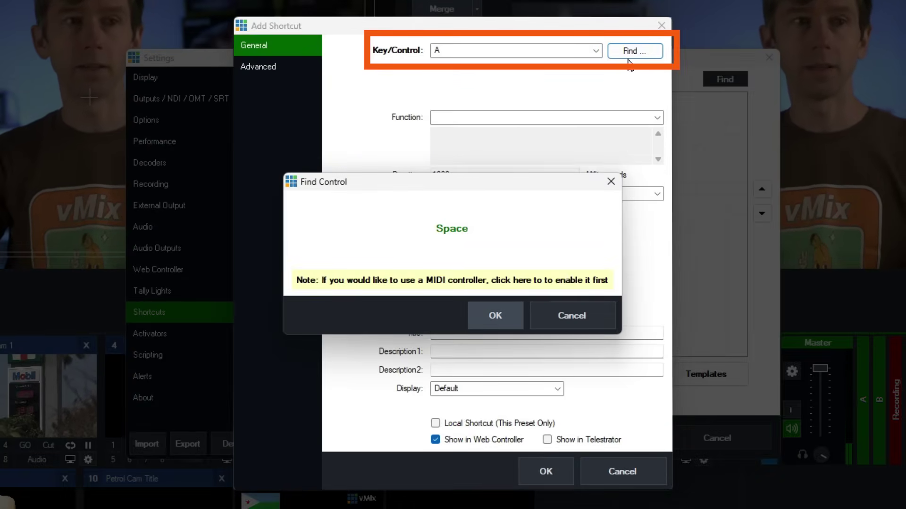
click(510, 318)
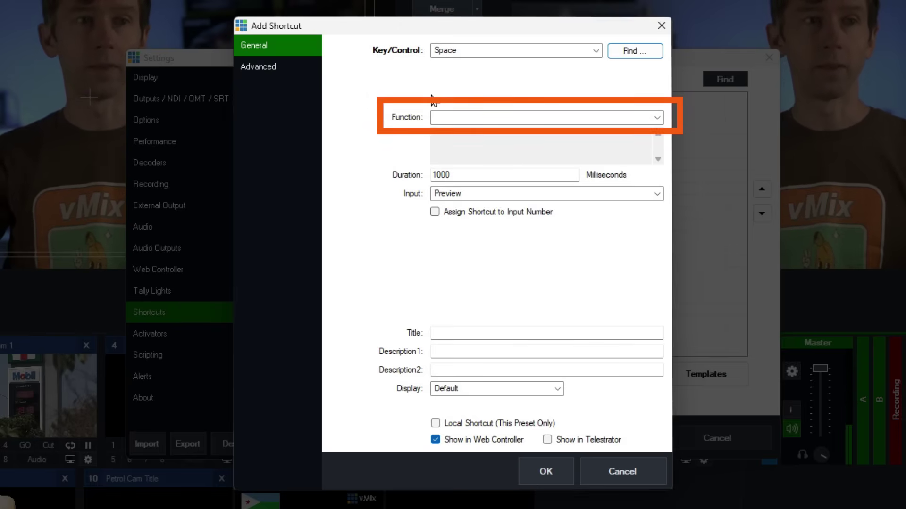
Set the Space shortcut's function to OverlayInput1 from the overlay functions.
click(657, 118)
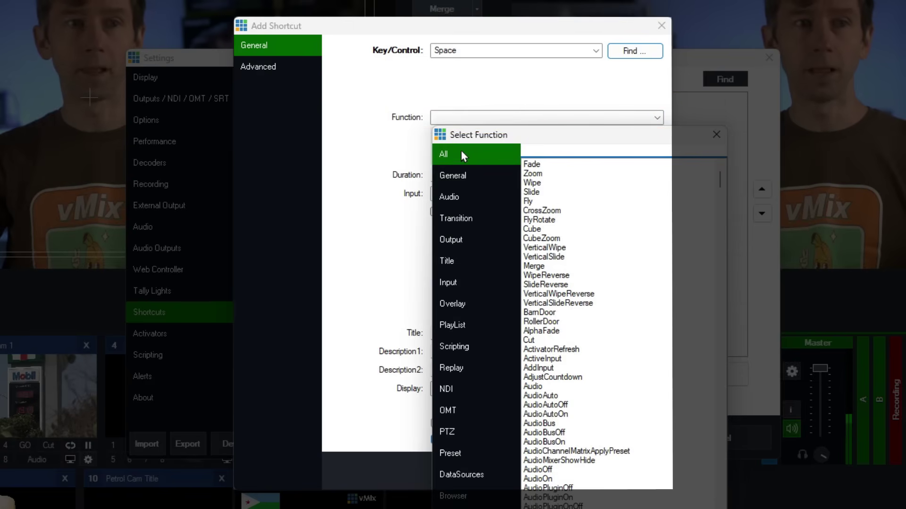
click(452, 304)
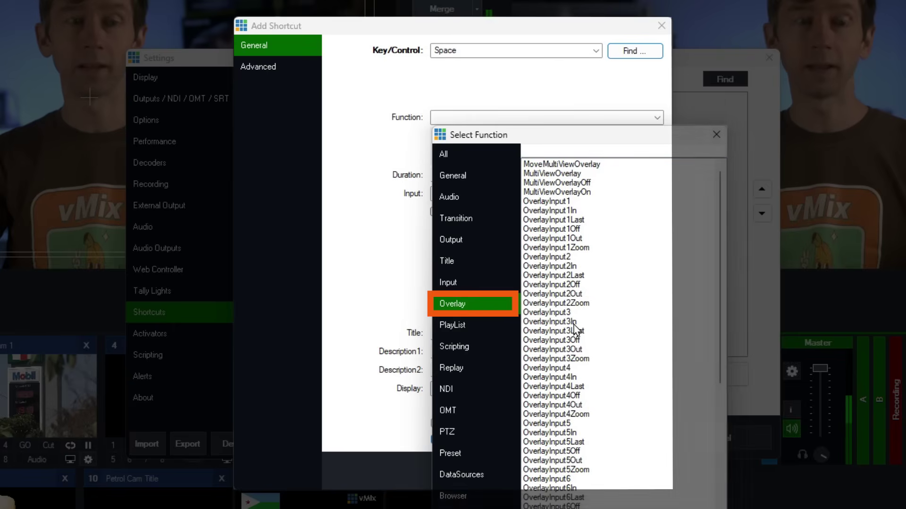
drag(719, 185, 703, 99)
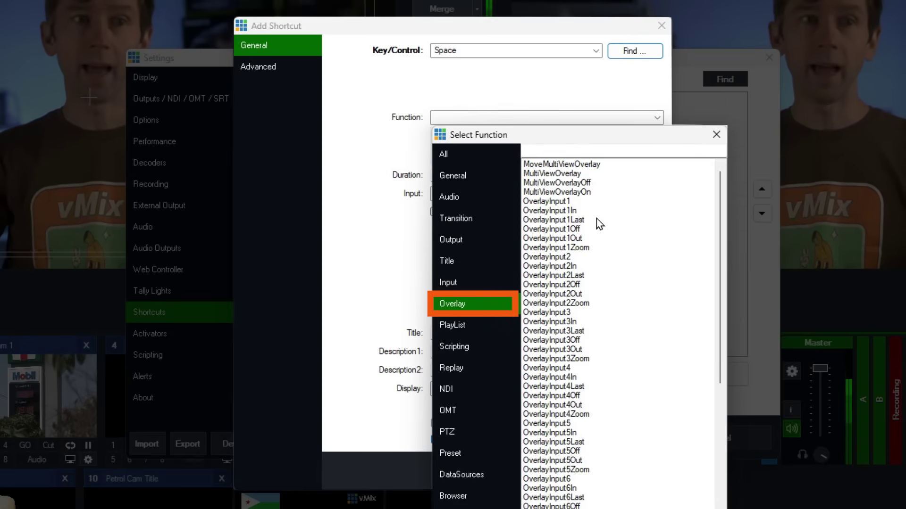
scroll(632, 327, down, 8)
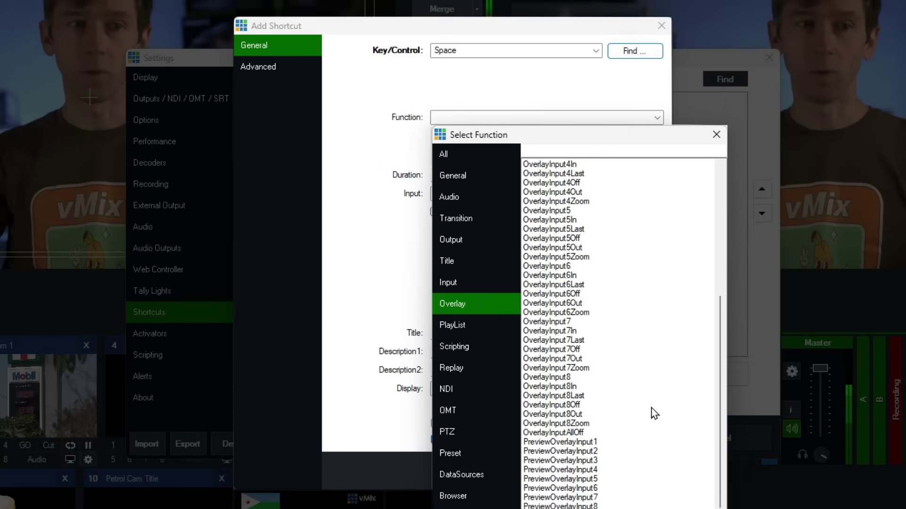
scroll(651, 414, up, 8)
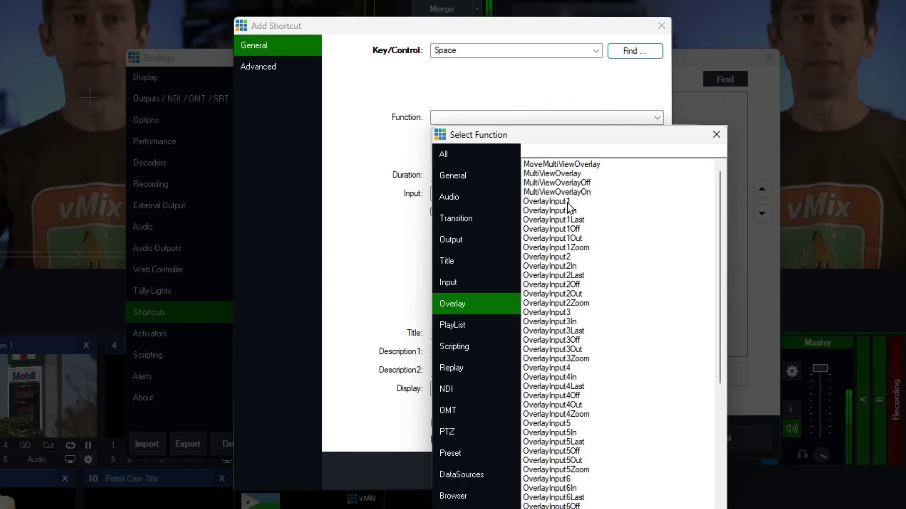
double_click(568, 202)
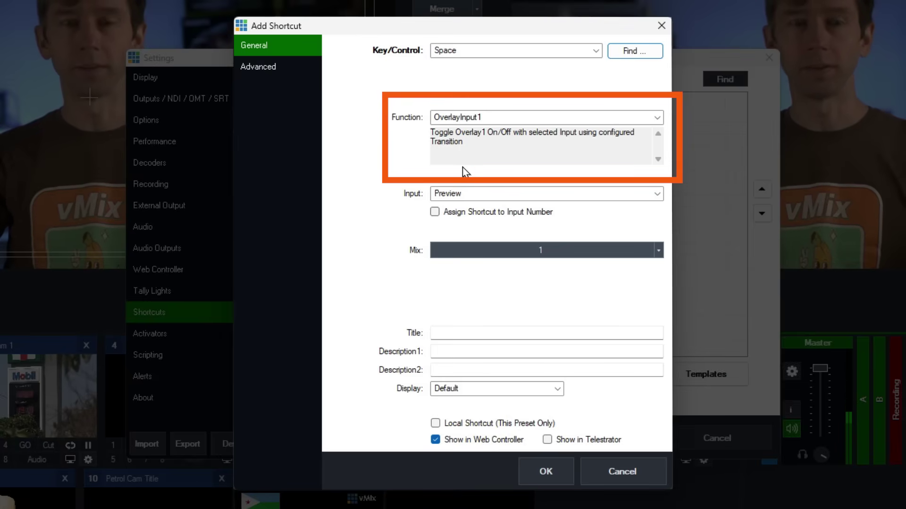
Point the Space shortcut's Input at 4 Lower Third Title.
click(507, 194)
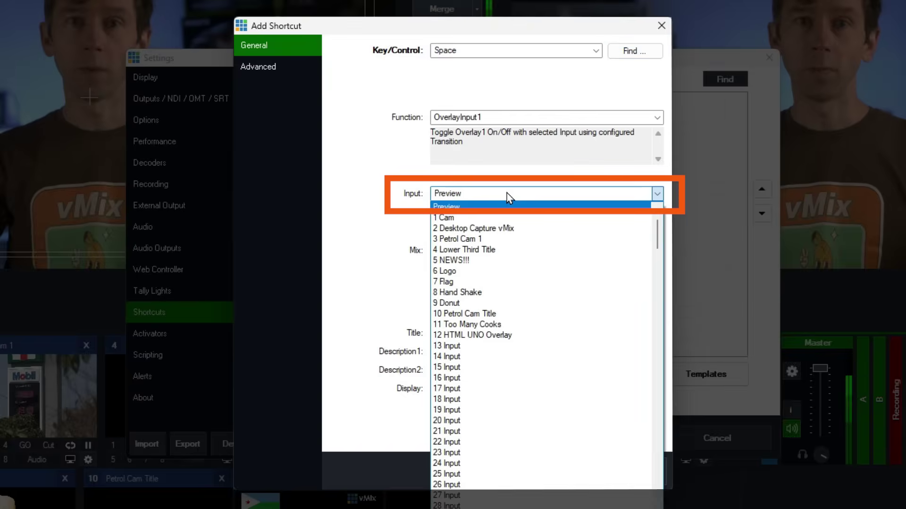
click(514, 250)
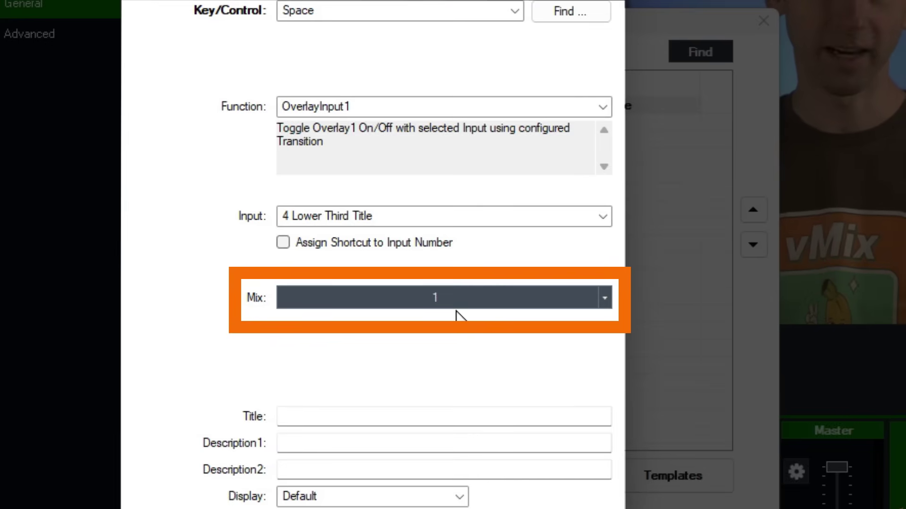
Title the shortcut 'Lower 3rd' with Mix 1, Default display and Local Shortcut checked.
click(605, 300)
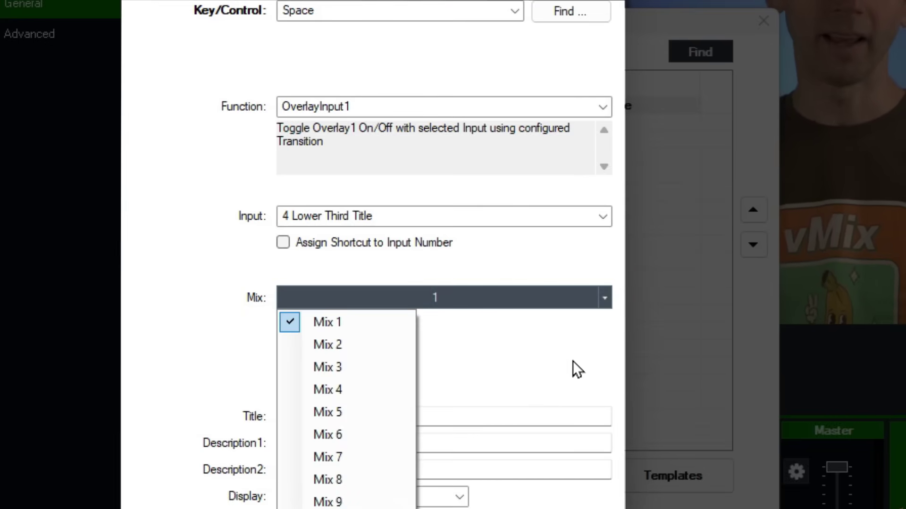
click(570, 375)
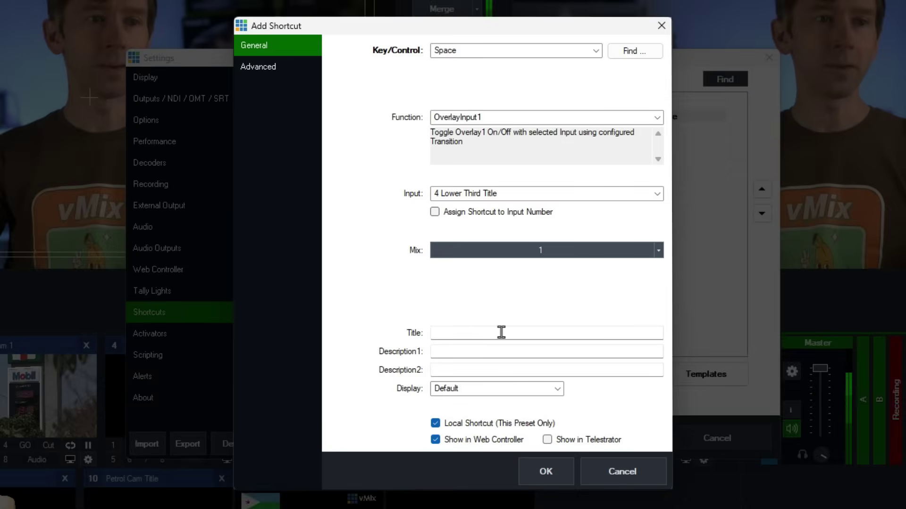
click(401, 409)
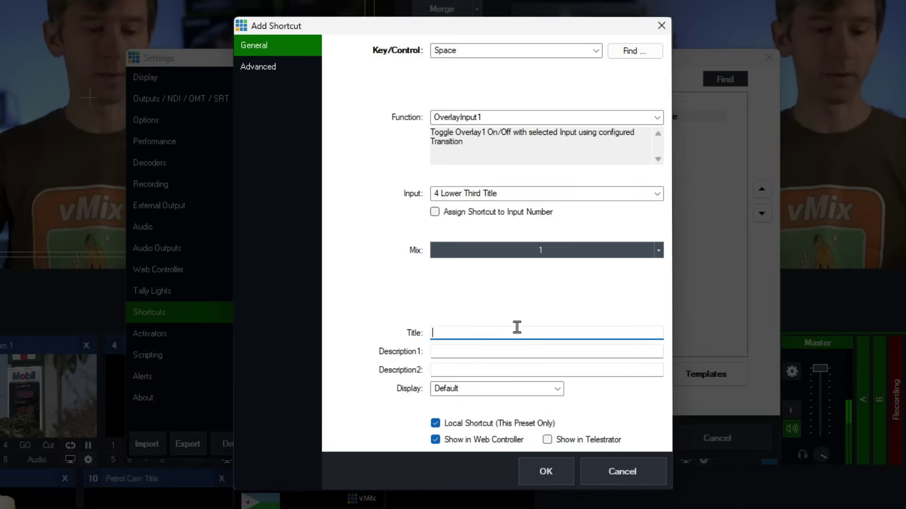
text(Lower )
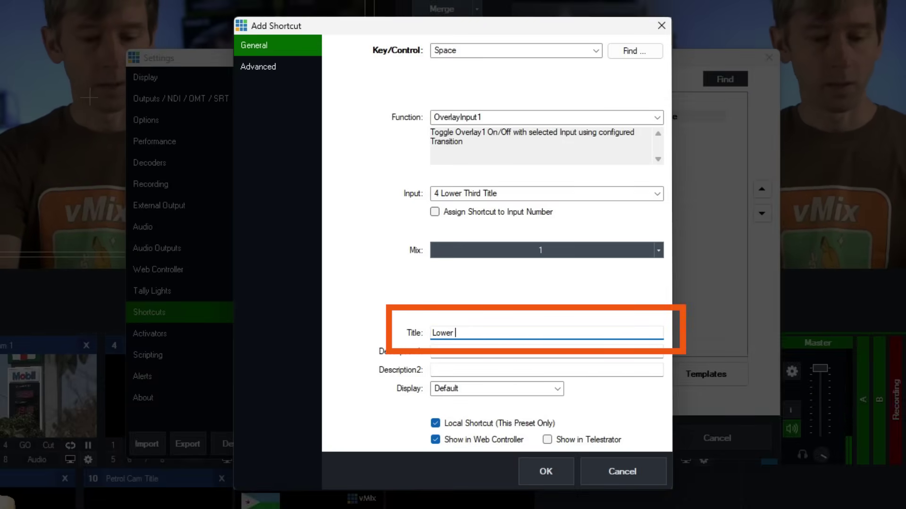
text(3rd)
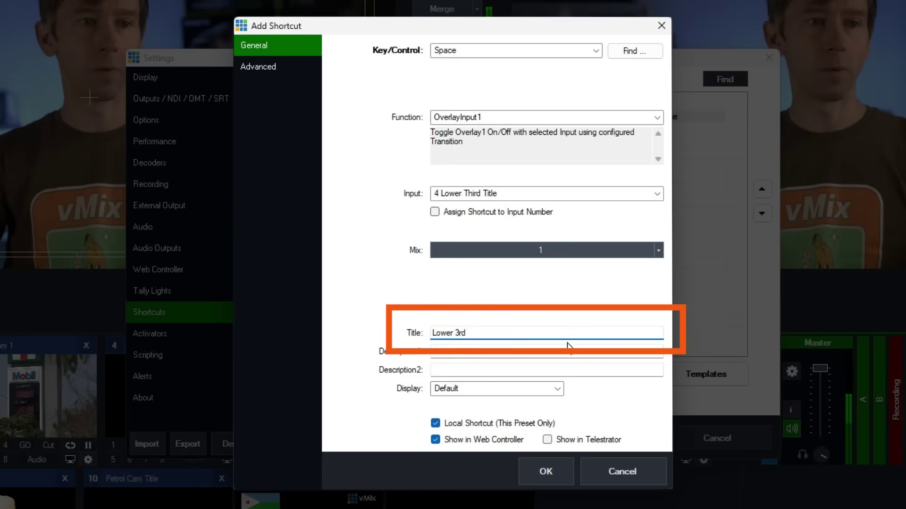
click(518, 391)
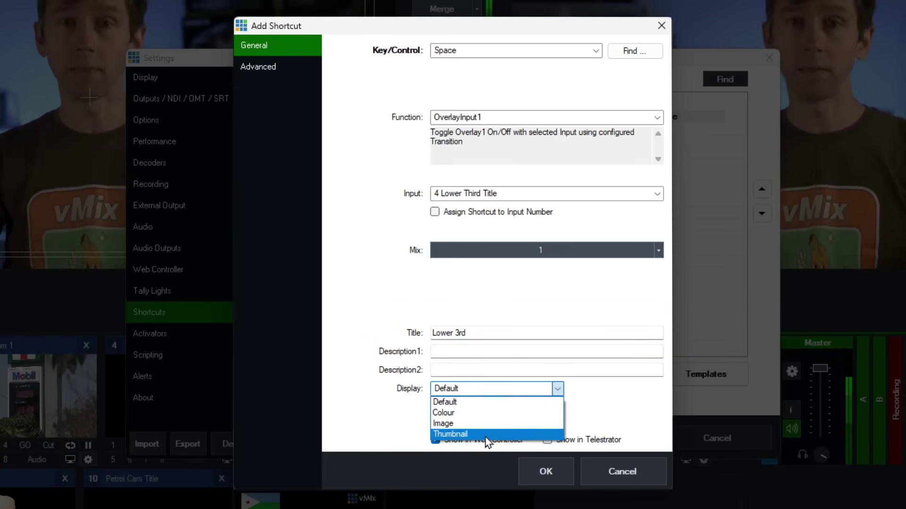
key(Escape)
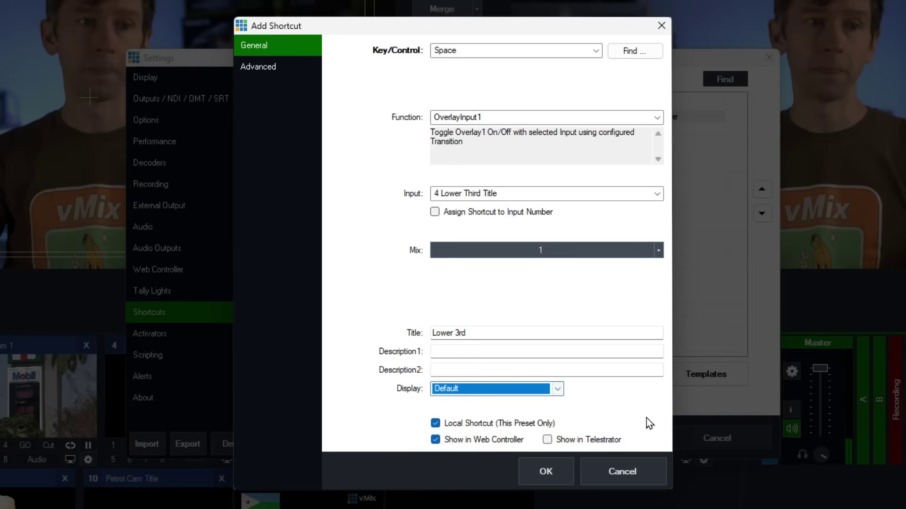
click(469, 424)
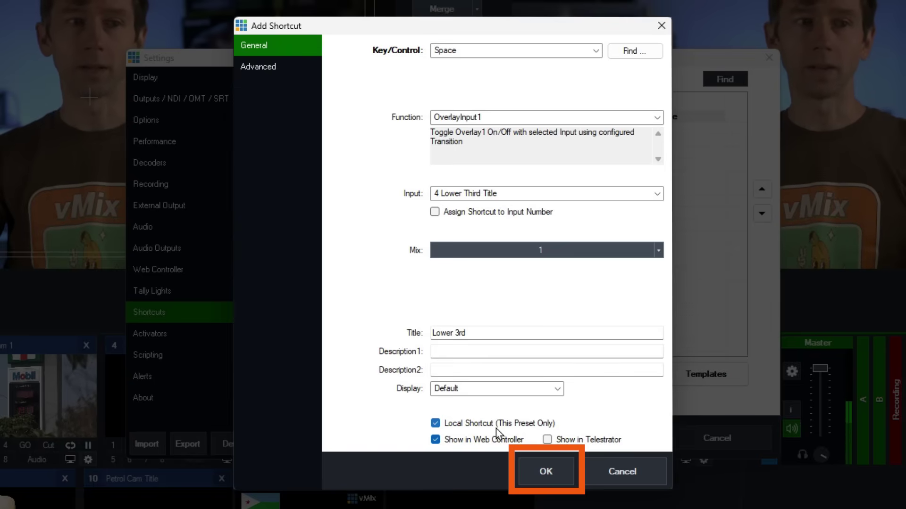
Save the Lower 3rd shortcut and close the Settings window.
click(568, 473)
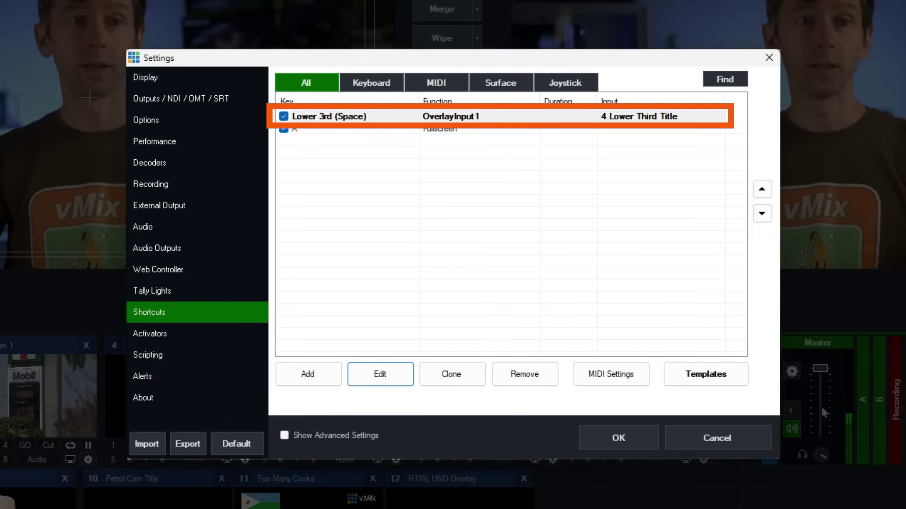
click(618, 438)
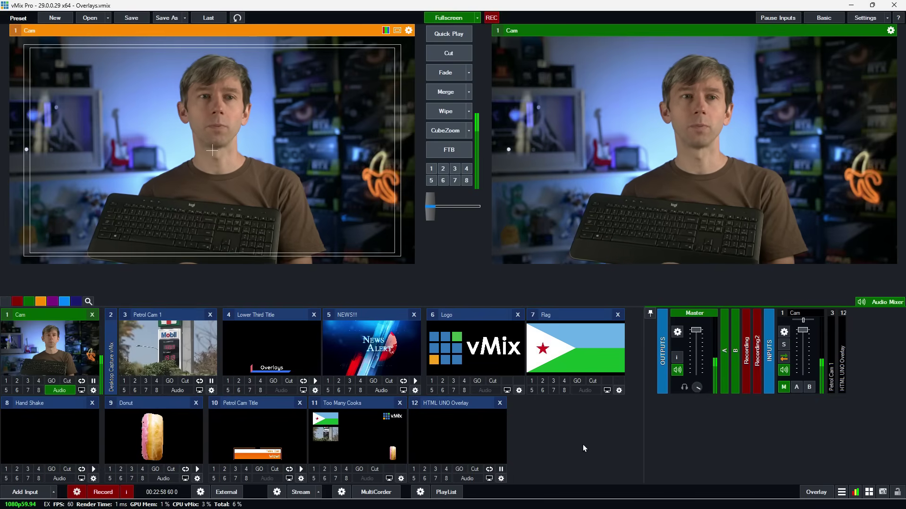
key(1)
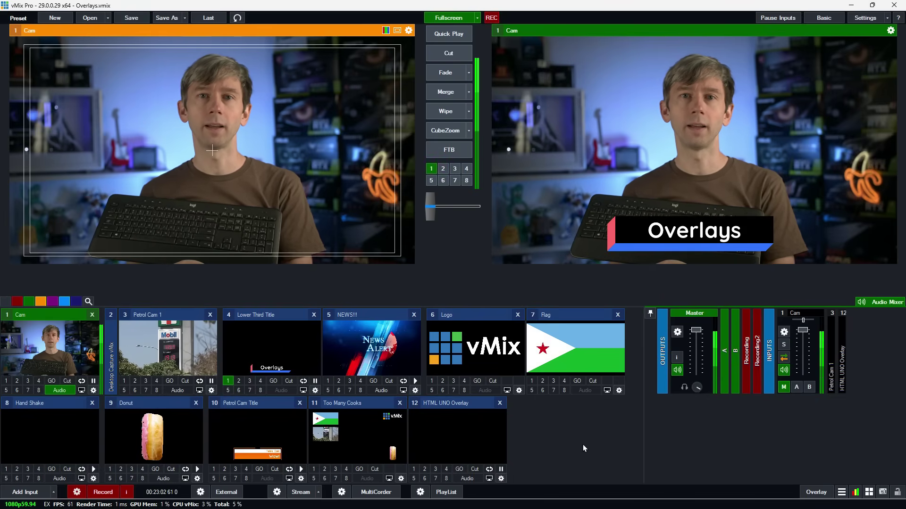
key(1)
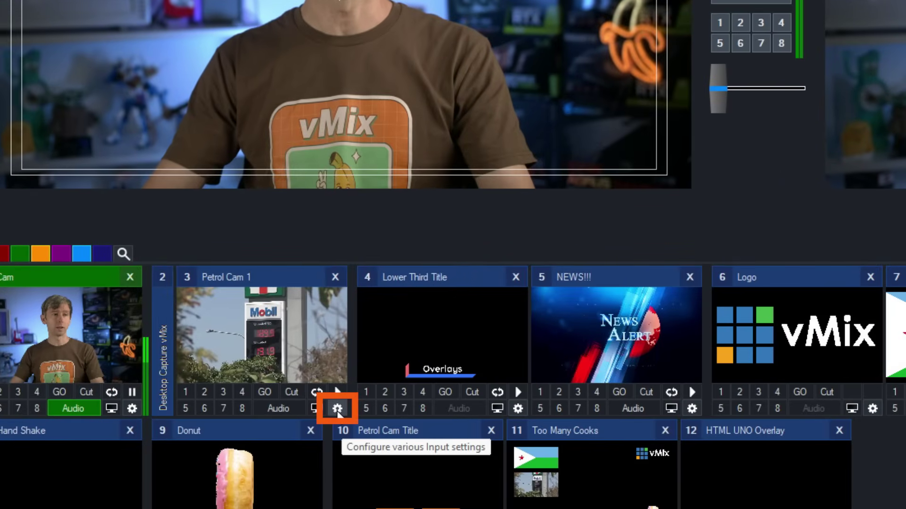
In Petrol Cam 1's Triggers page, set the trigger event to OnTransitionIn.
click(337, 409)
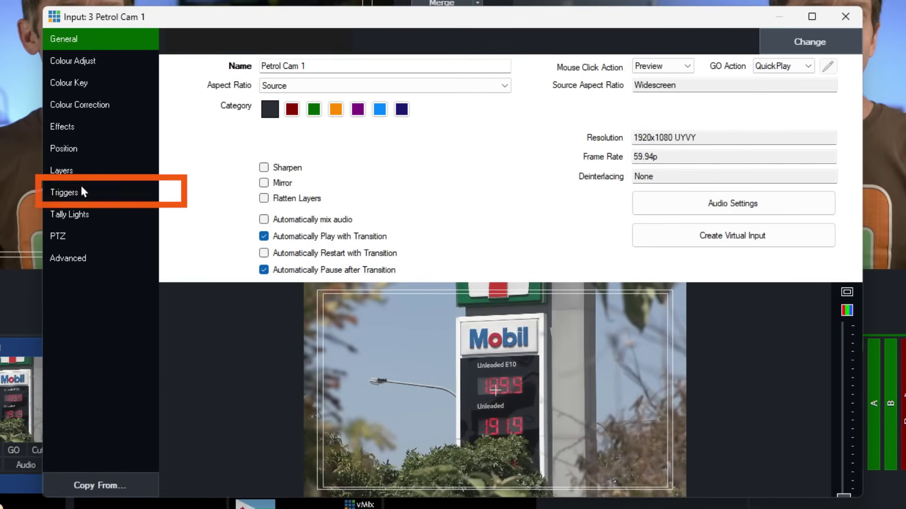
click(154, 165)
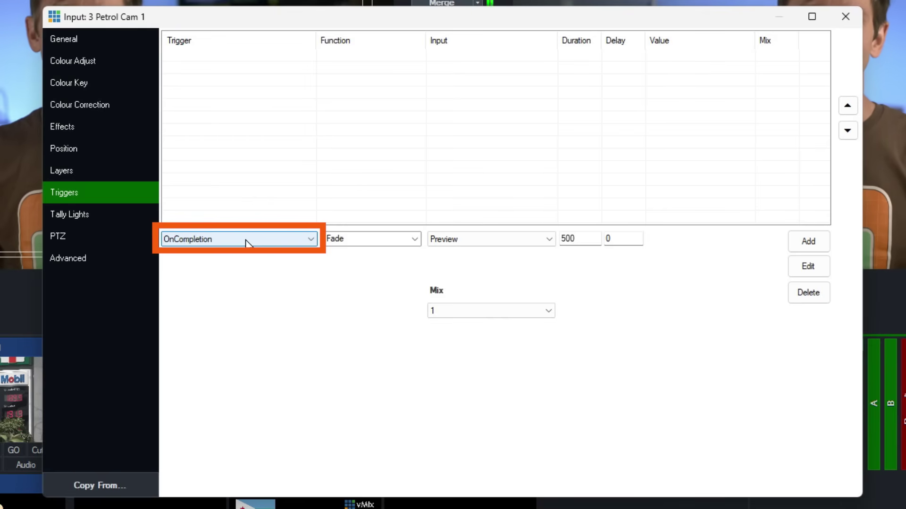
click(246, 243)
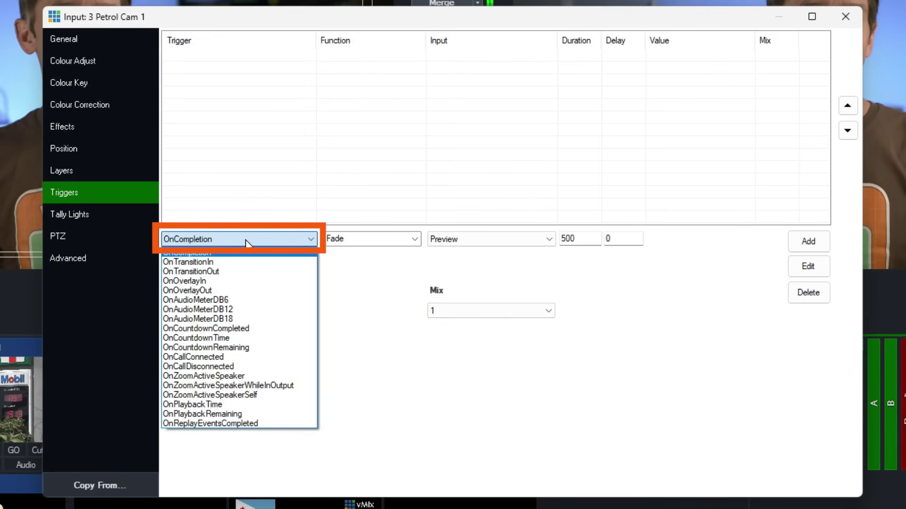
click(236, 264)
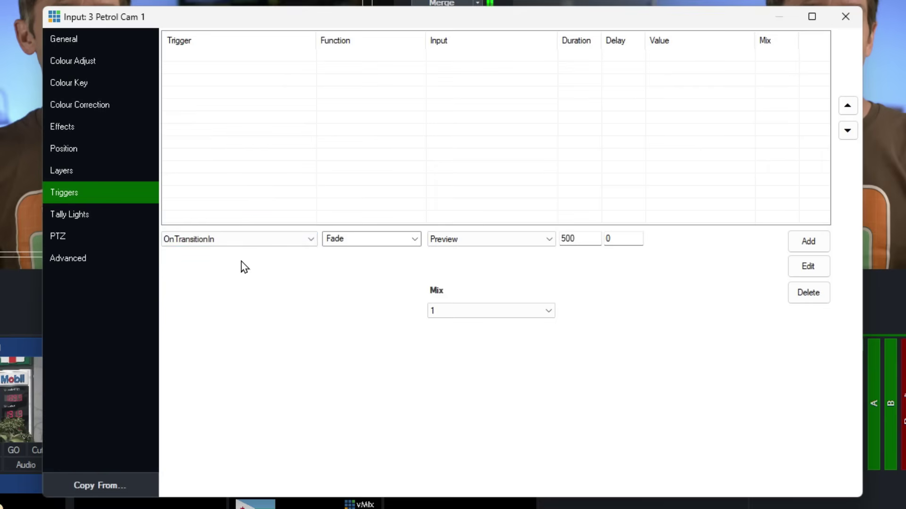
Add an OverlayInput1 trigger for 10 Petrol Cam Title with a 2000 ms delay.
click(375, 238)
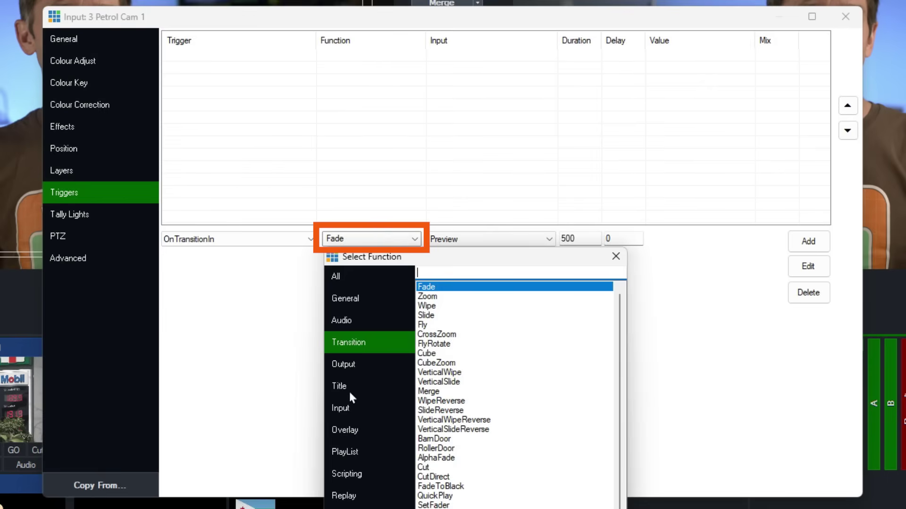
click(381, 426)
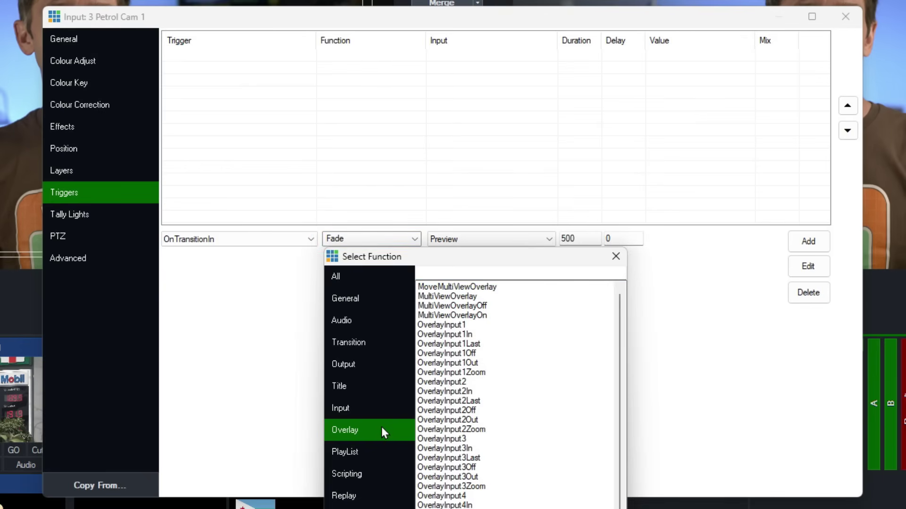
click(467, 325)
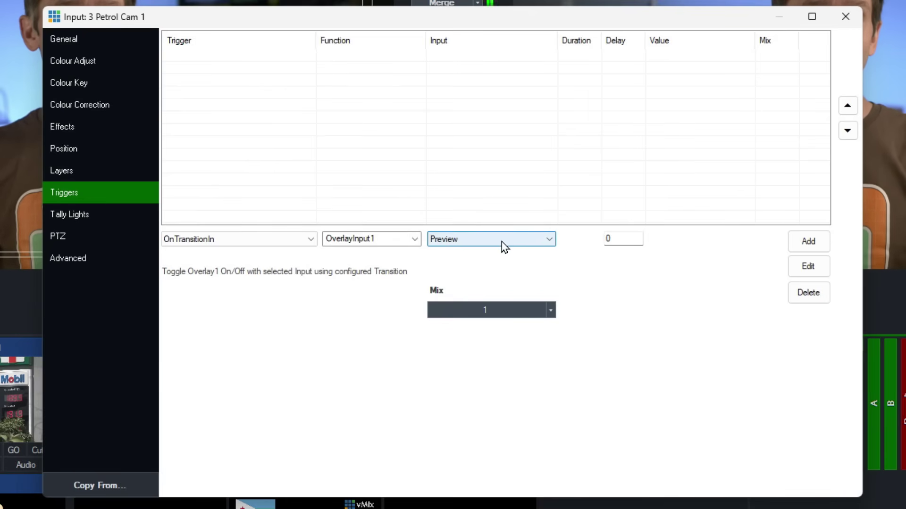
click(472, 239)
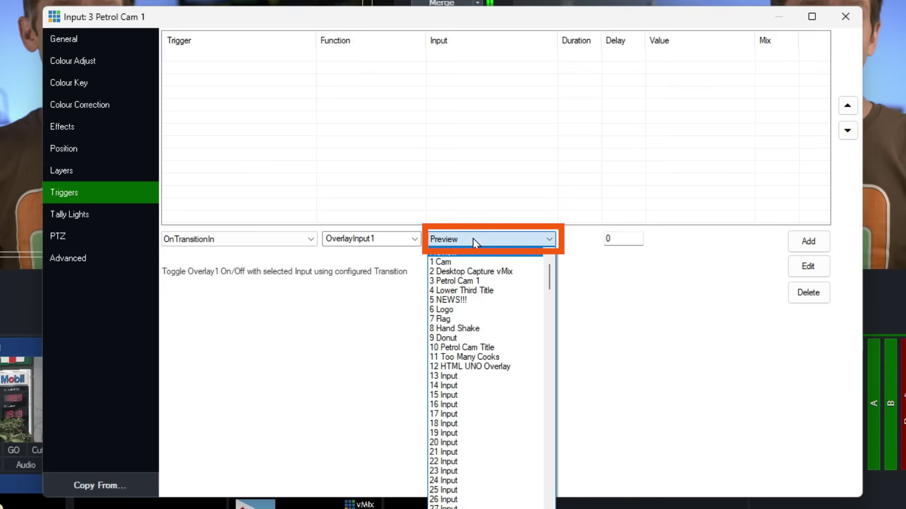
click(519, 347)
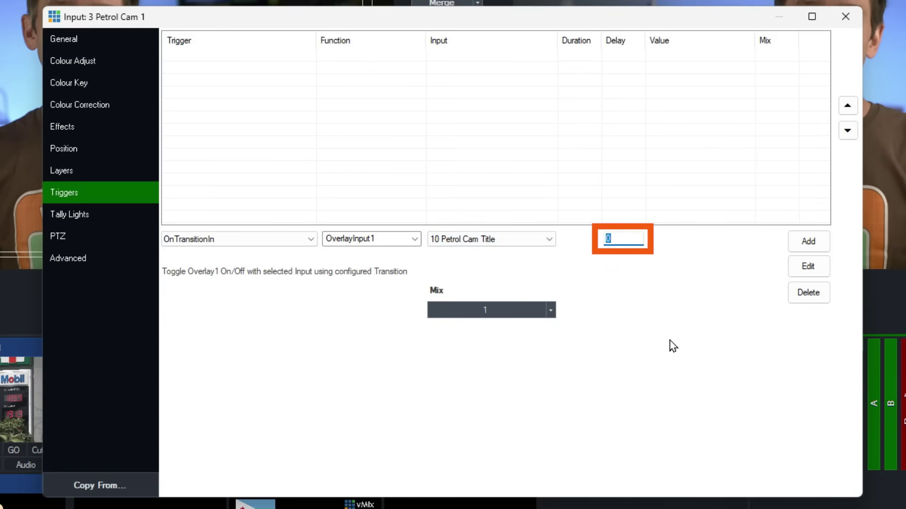
text(2000)
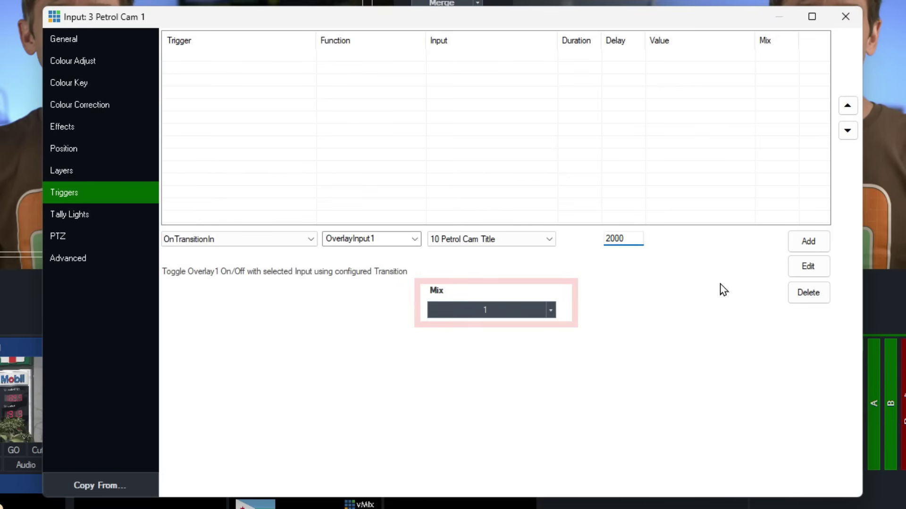
click(827, 244)
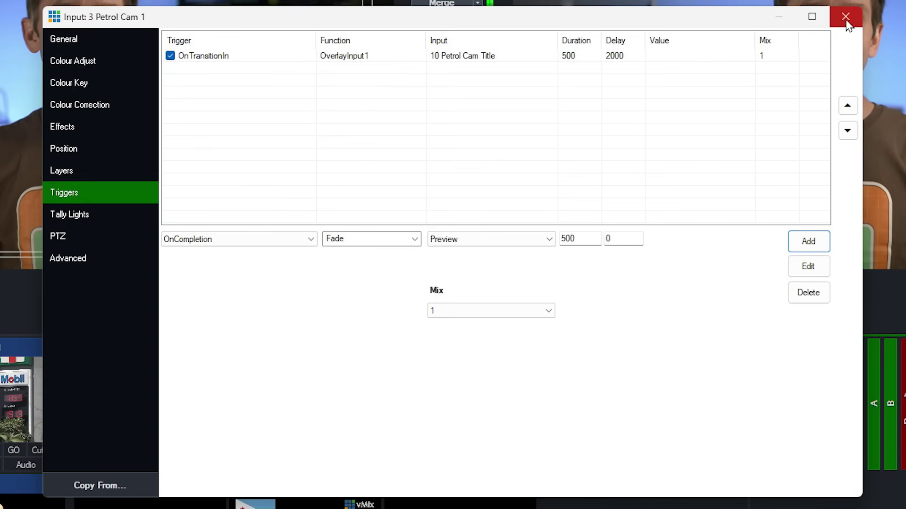
click(846, 17)
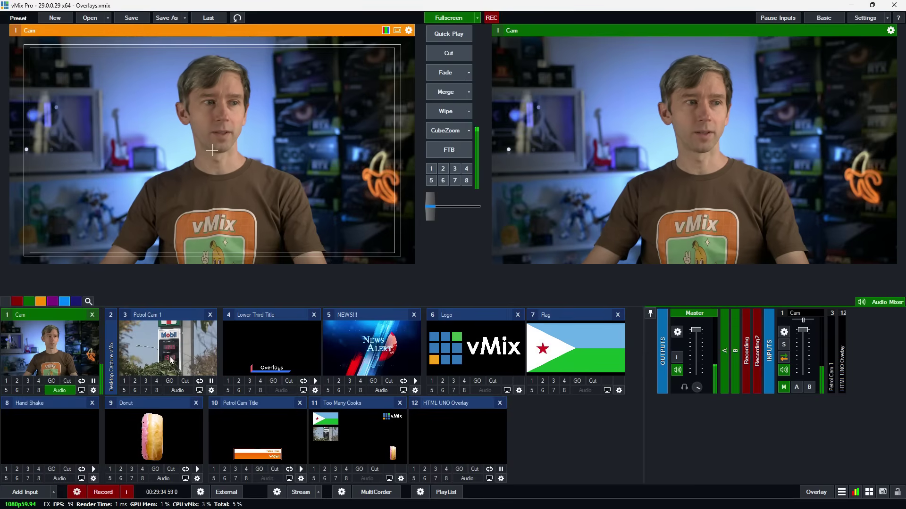
click(167, 349)
click(463, 53)
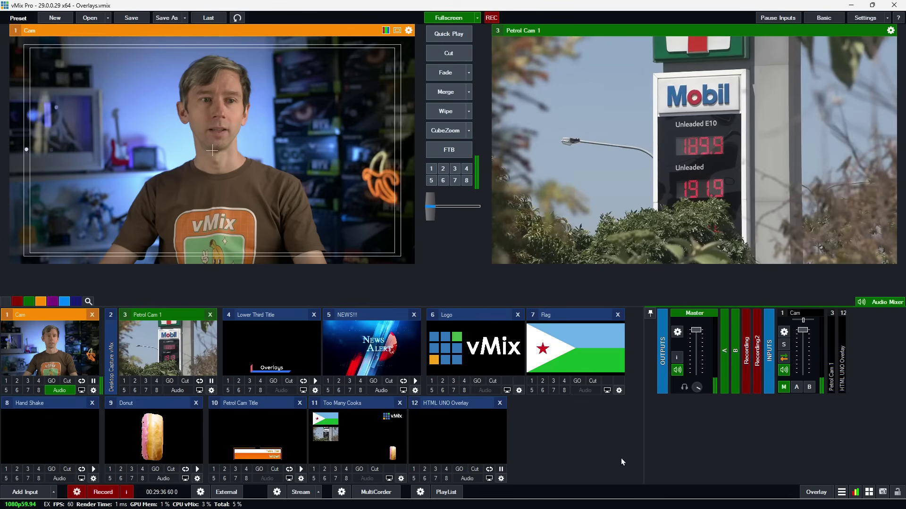
key(1)
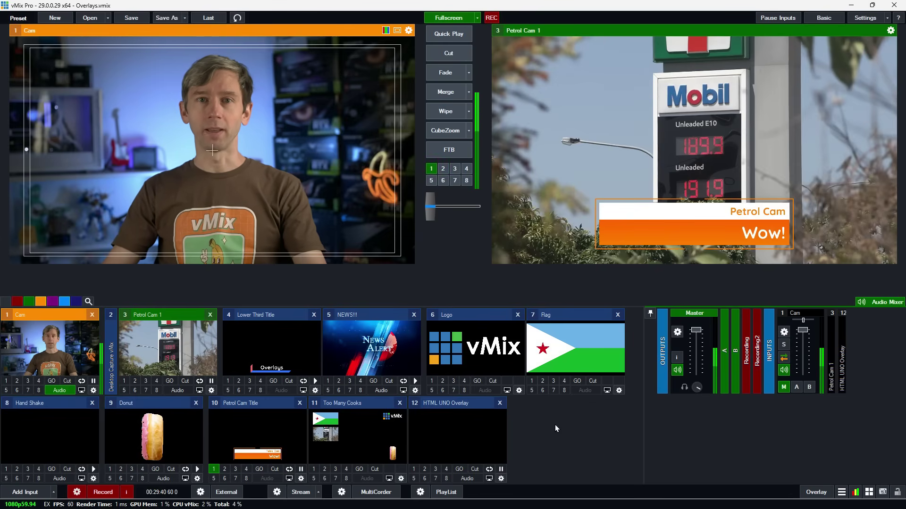
key(1)
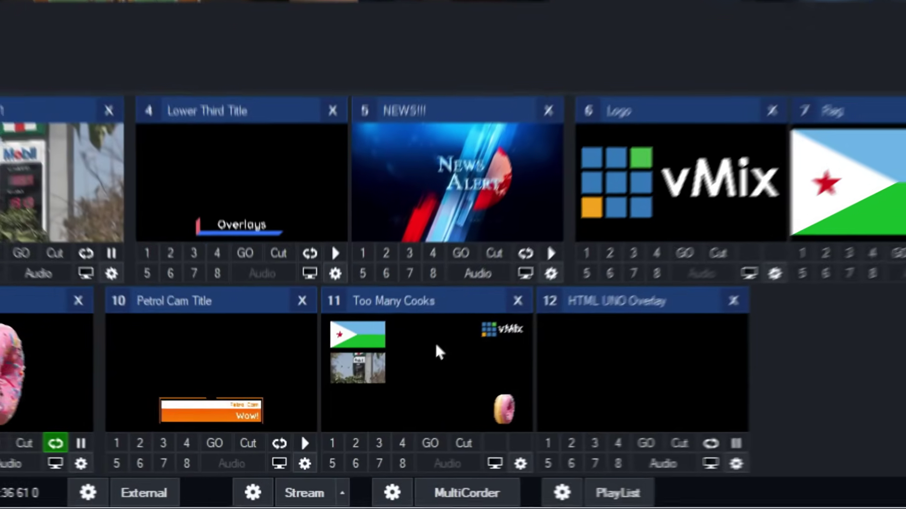
Load Too Many Cooks into preview and show it as overlay 4 on output.
click(439, 351)
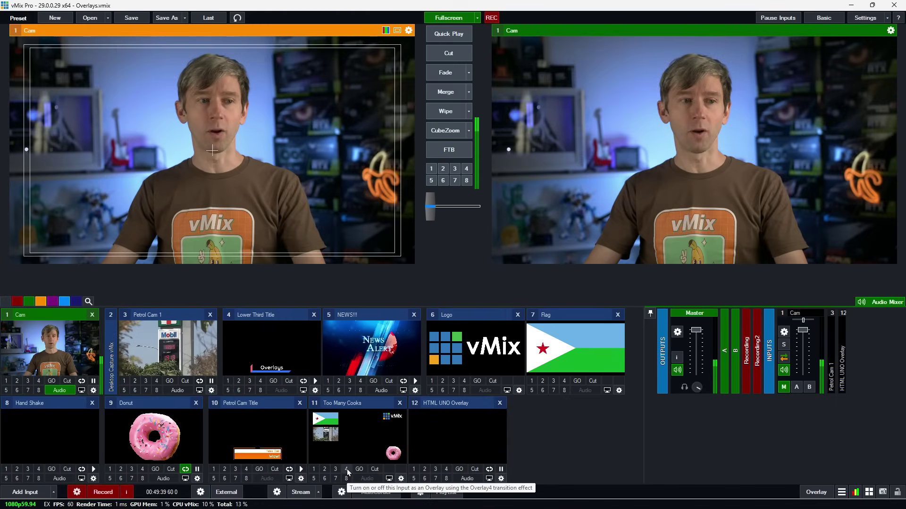
click(410, 440)
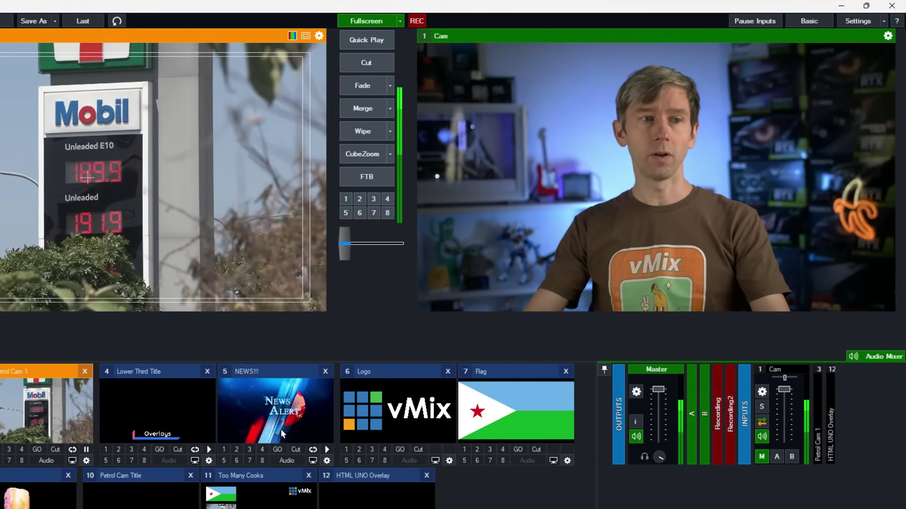
click(263, 462)
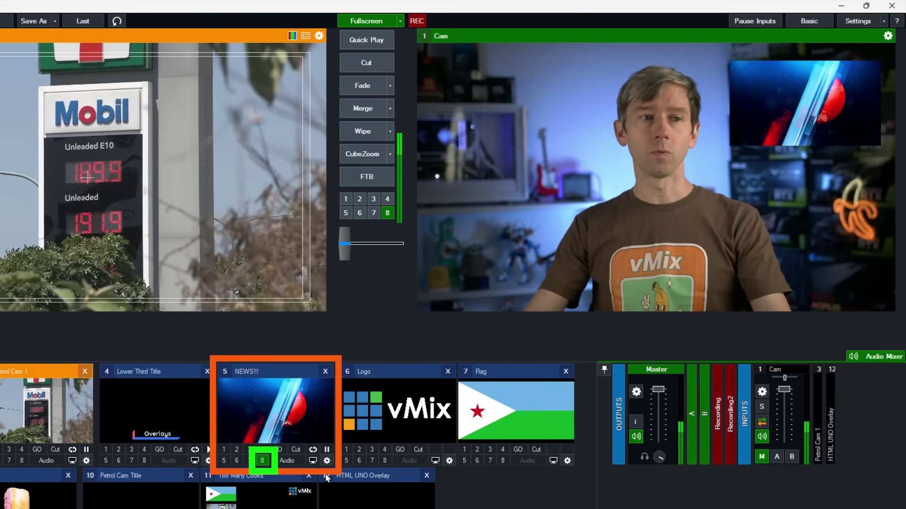
right_click(267, 463)
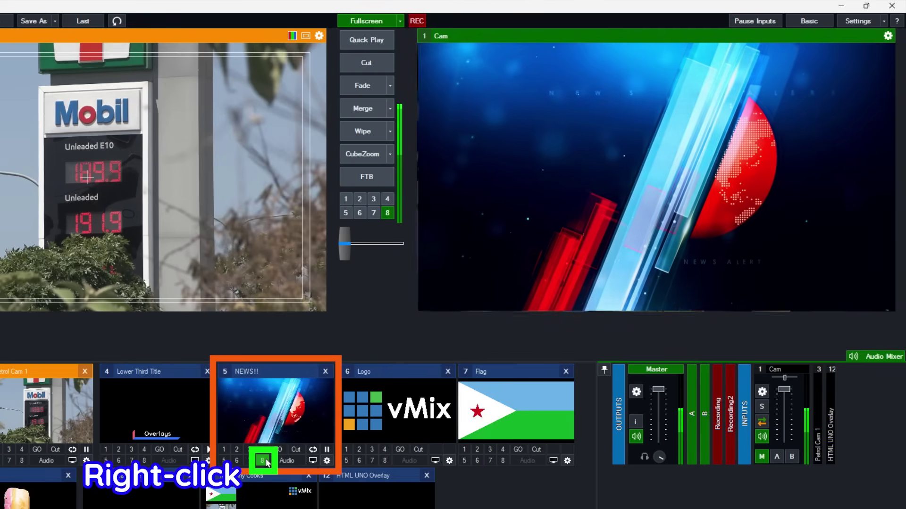
right_click(266, 463)
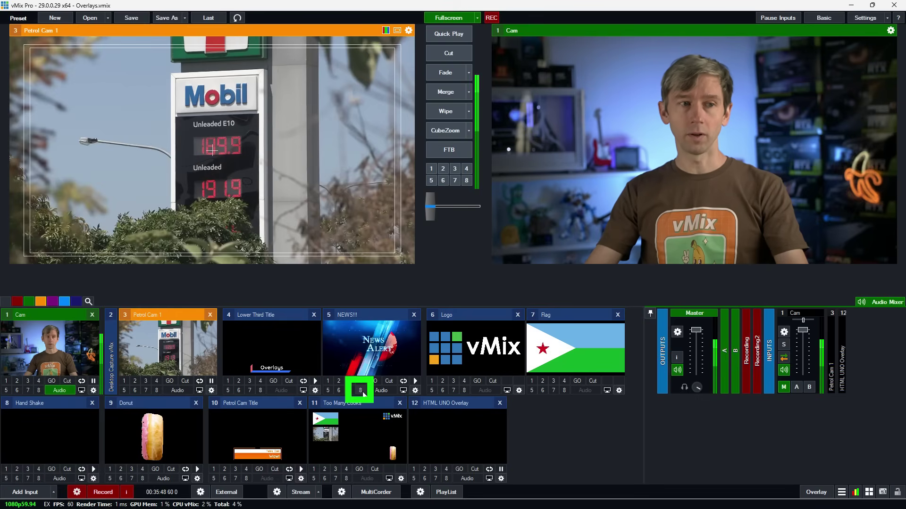
Queue the NEWS!!! overlay 8 in preview and cut Petrol Cam 1 live with it.
right_click(362, 391)
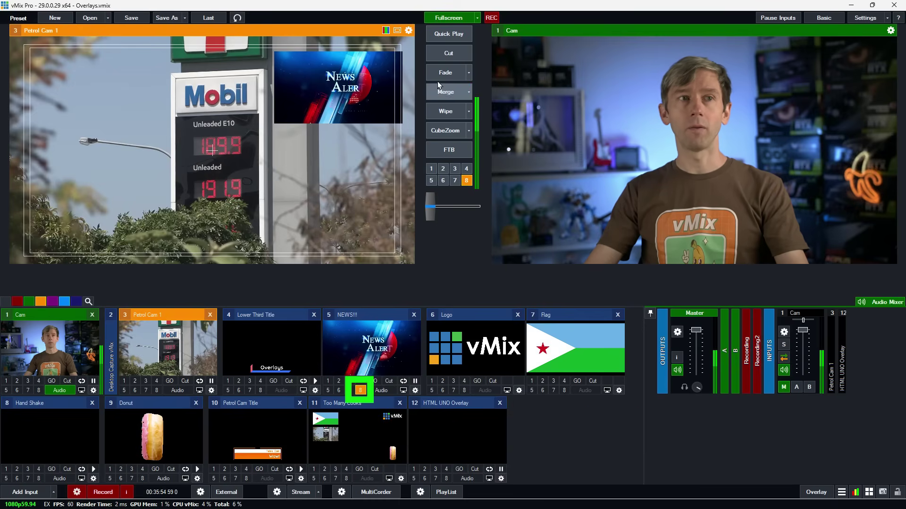
click(455, 53)
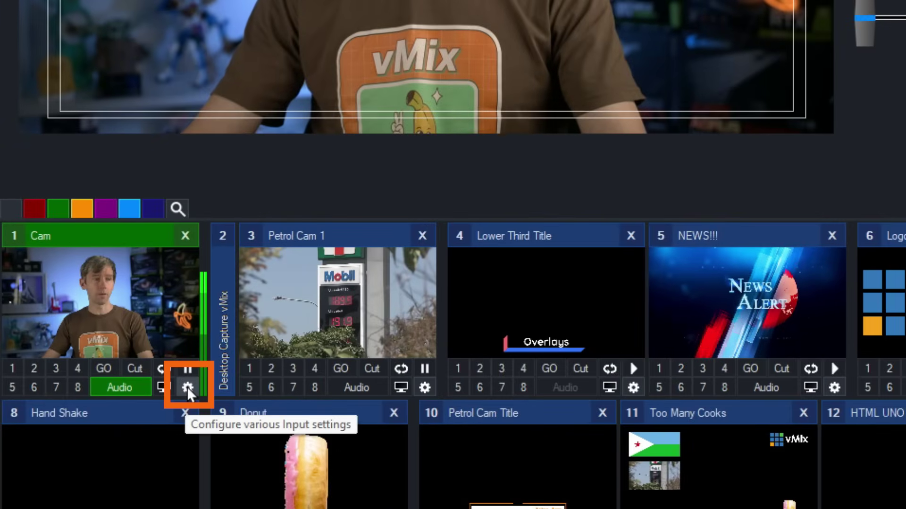
Set Cam's layer 5 to 11 Too Many Cooks, then show Lower Third Title as overlay 1.
click(187, 386)
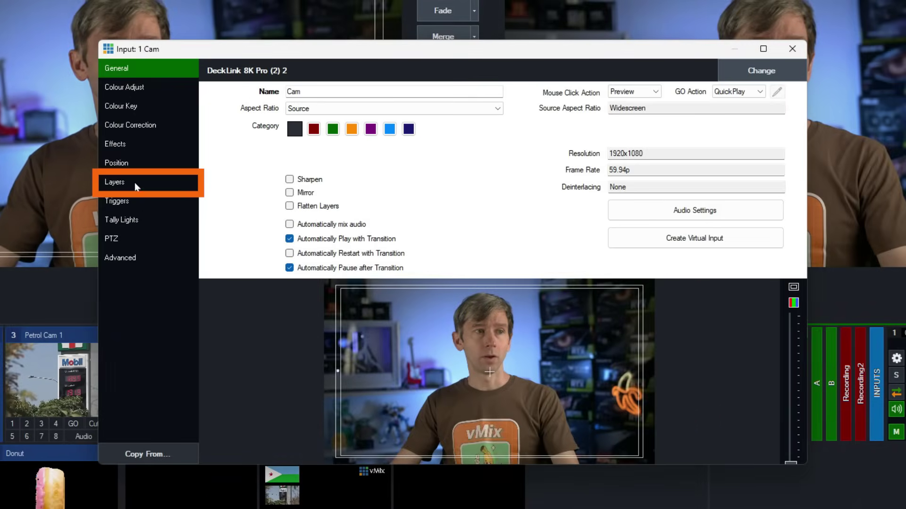
click(134, 183)
click(303, 140)
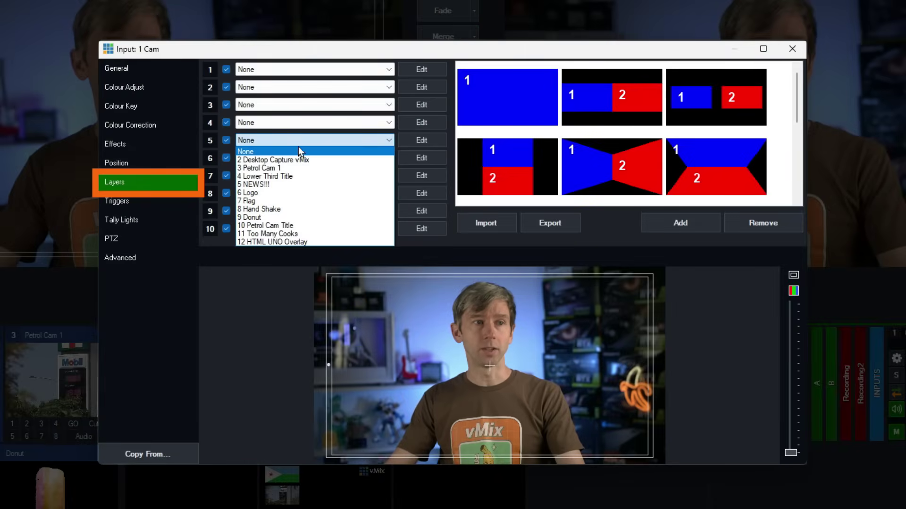
click(305, 233)
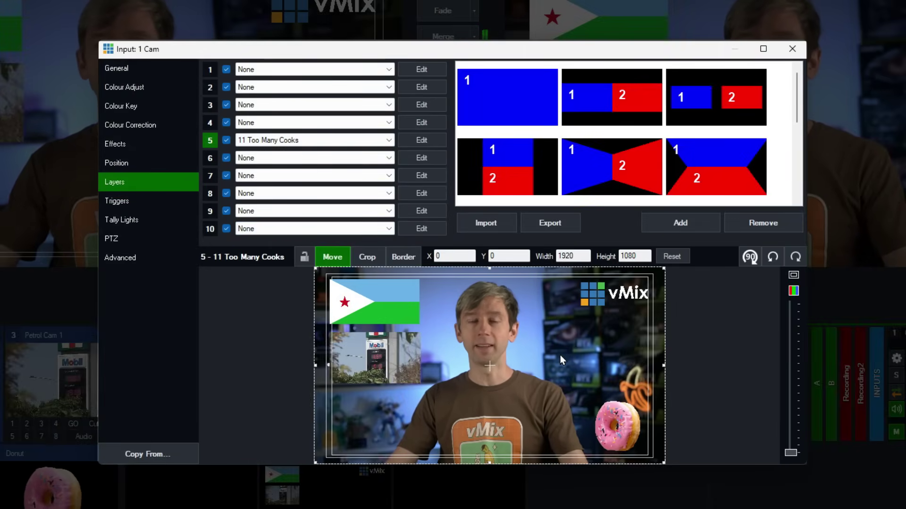
click(792, 49)
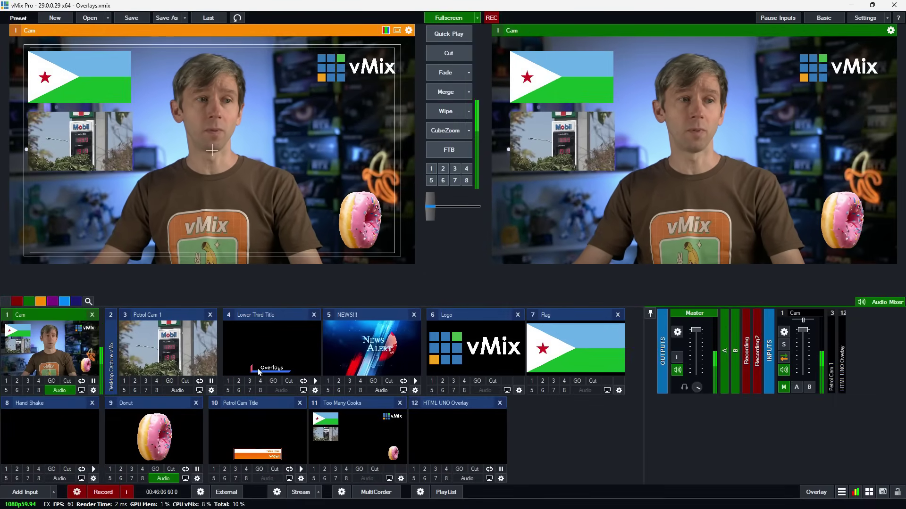
click(228, 381)
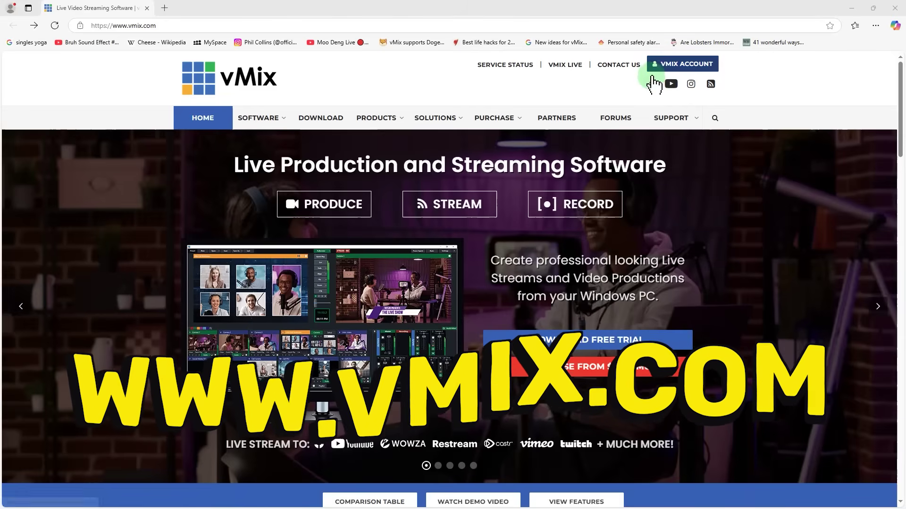
Go to the EMAIL SUPPORT contact form under SUPPORT on vmix.com.
mouse_move(665, 127)
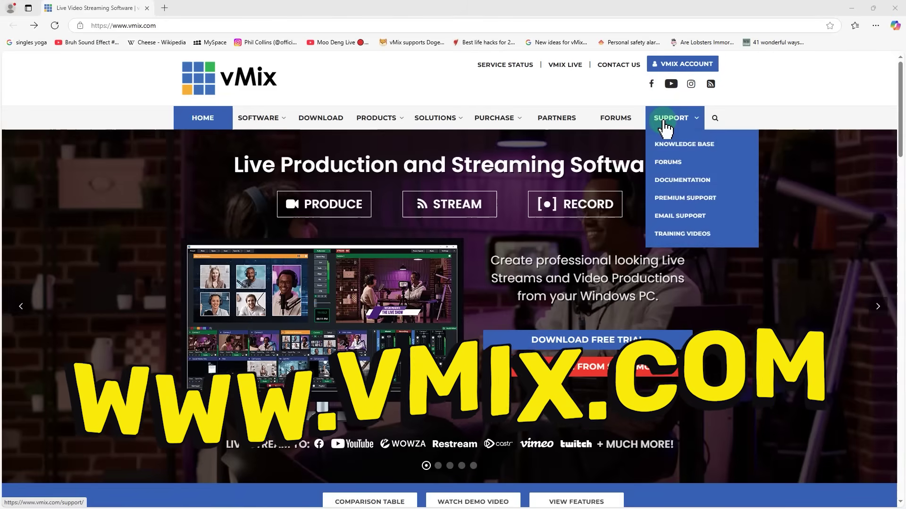
click(672, 217)
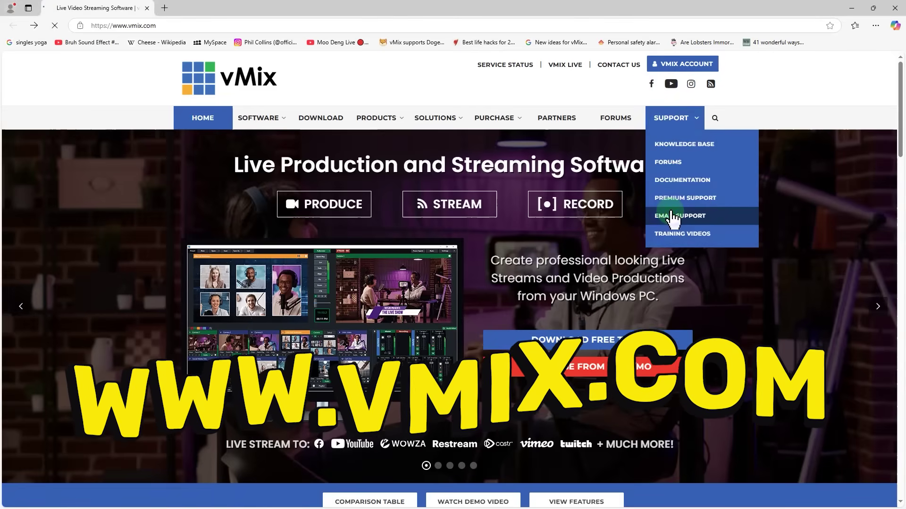
scroll(360, 344, down, 5)
Enter the user's full name in the Full Name field.
click(279, 289)
key(Tab)
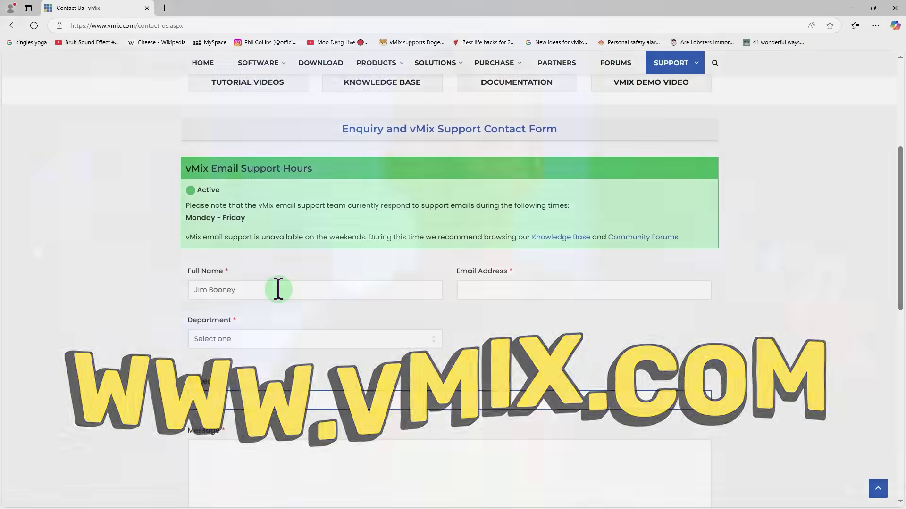